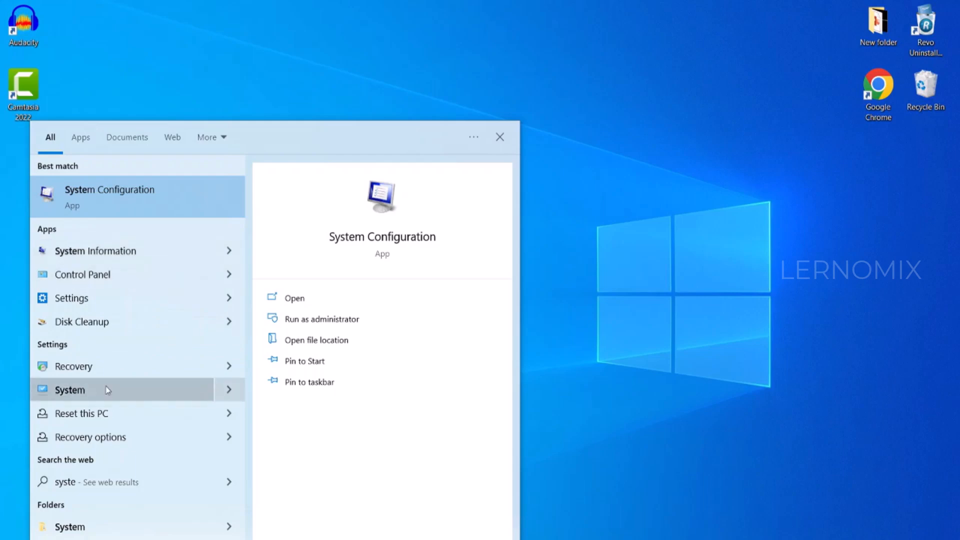
- Turn off notifications from apps and other senders, disable the welcome experience, setup suggestions and tips options, and close Settings
key(super+i)
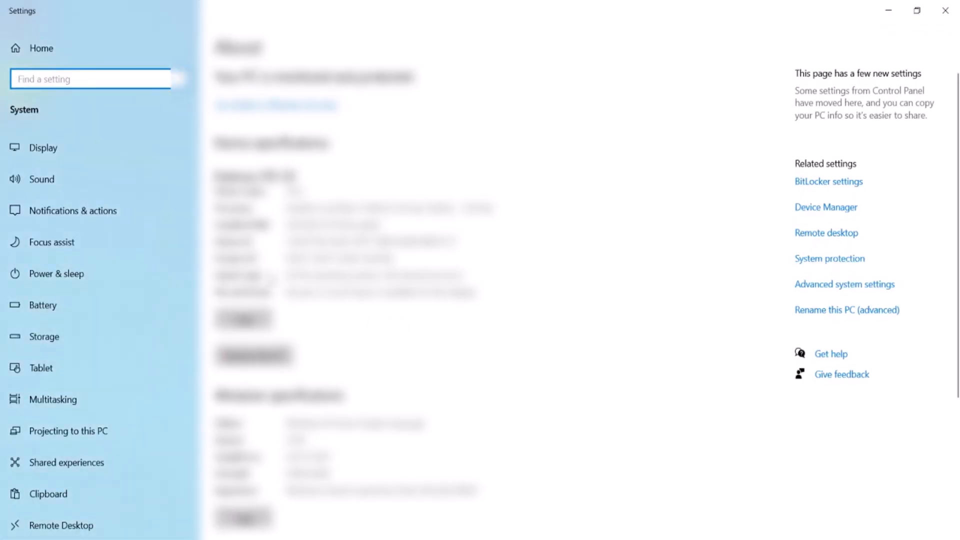
click(115, 217)
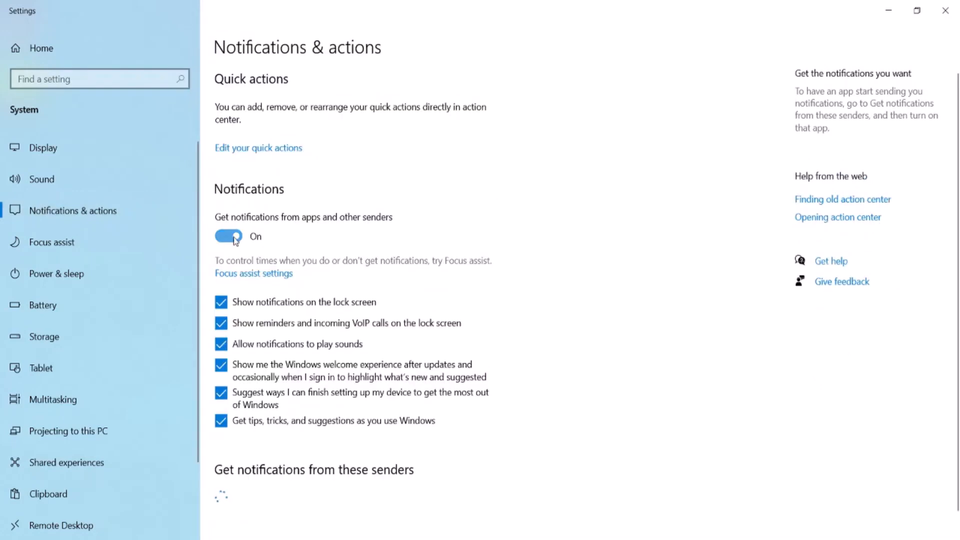
click(234, 239)
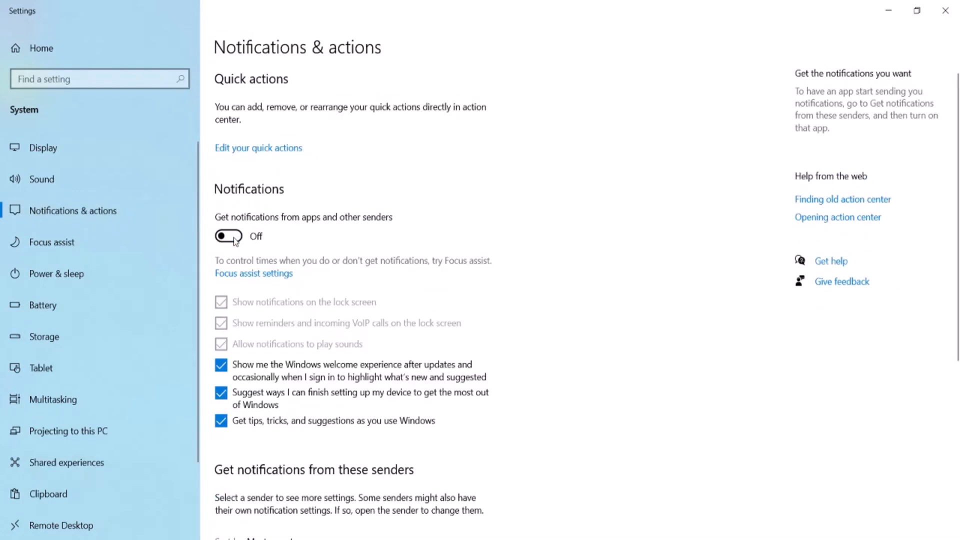
click(223, 366)
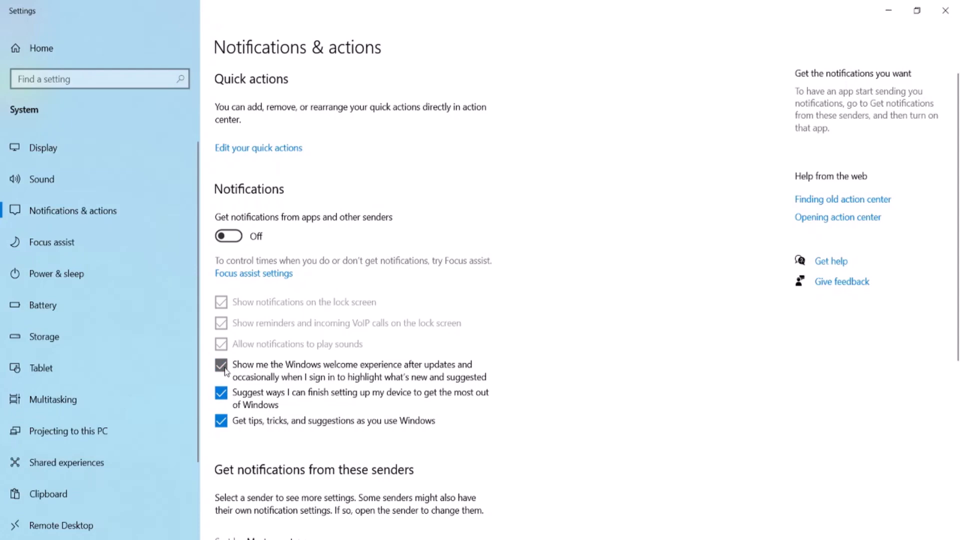
click(222, 394)
click(222, 421)
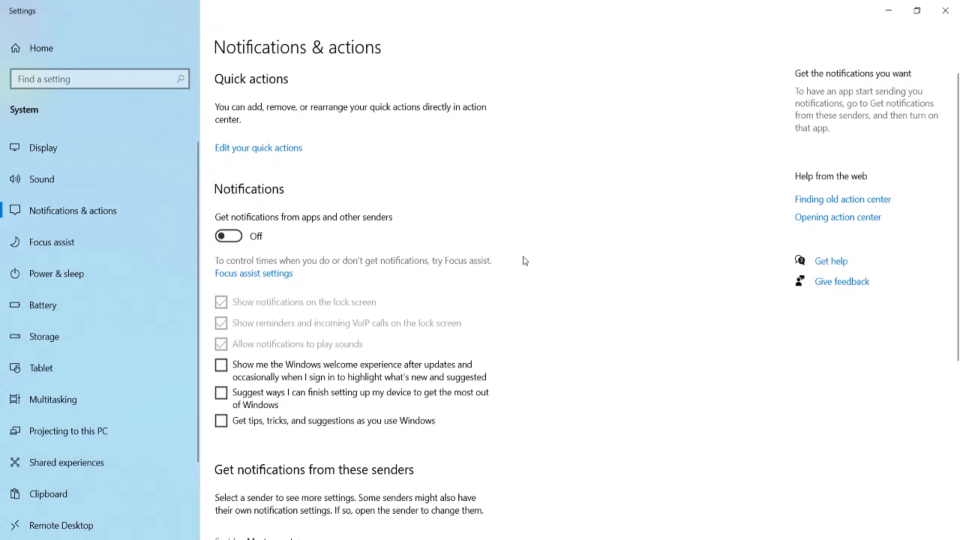
click(939, 11)
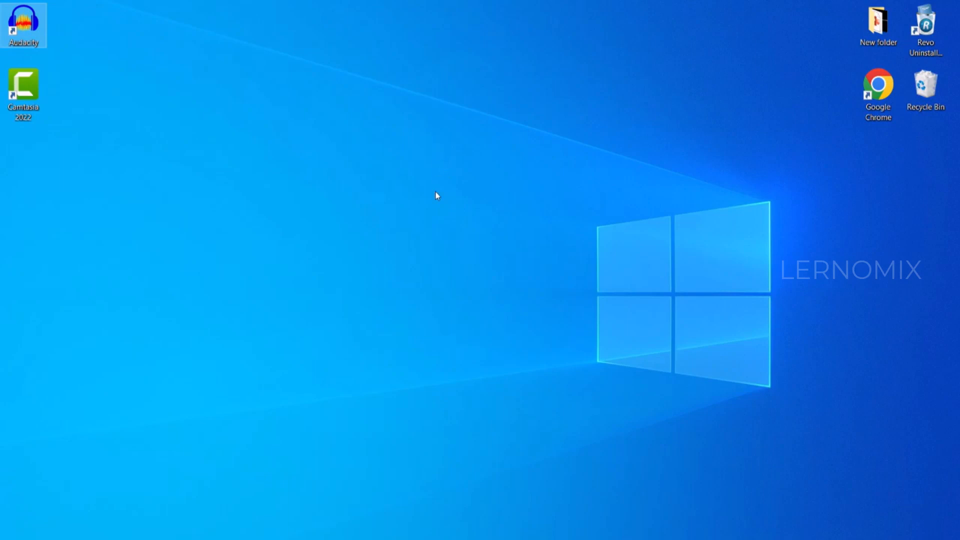
- Switch to Google Chrome, search for malwarebytes, and open the official Malwarebytes website
click(450, 537)
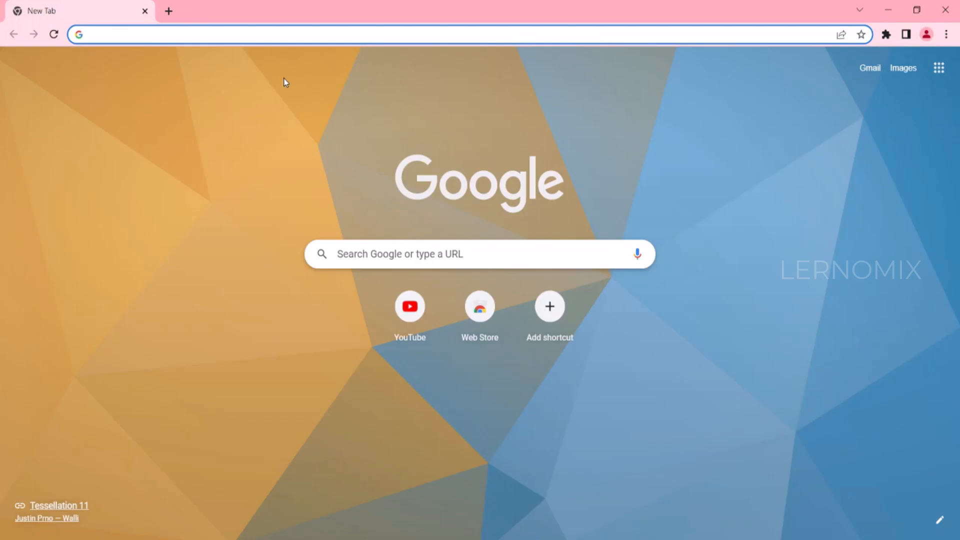
text(mal)
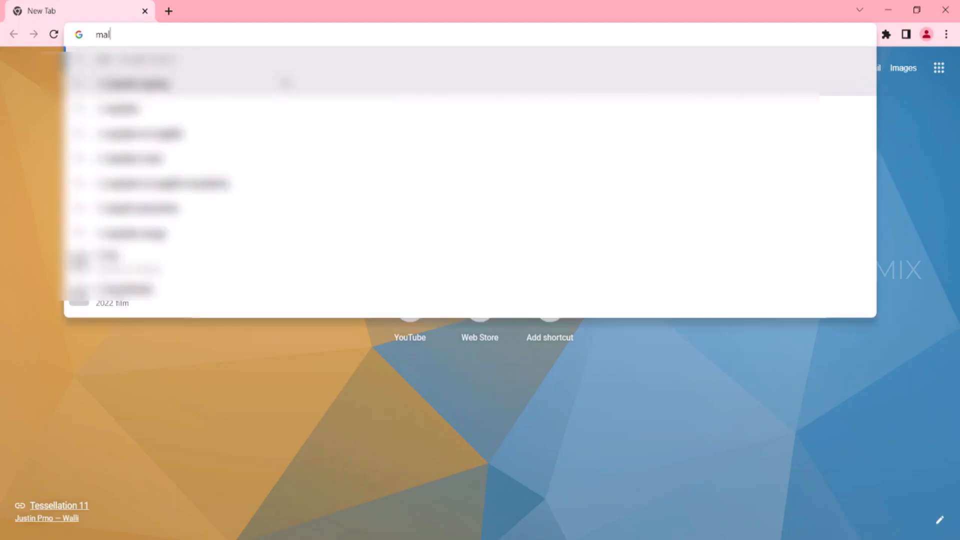
text(warebytes)
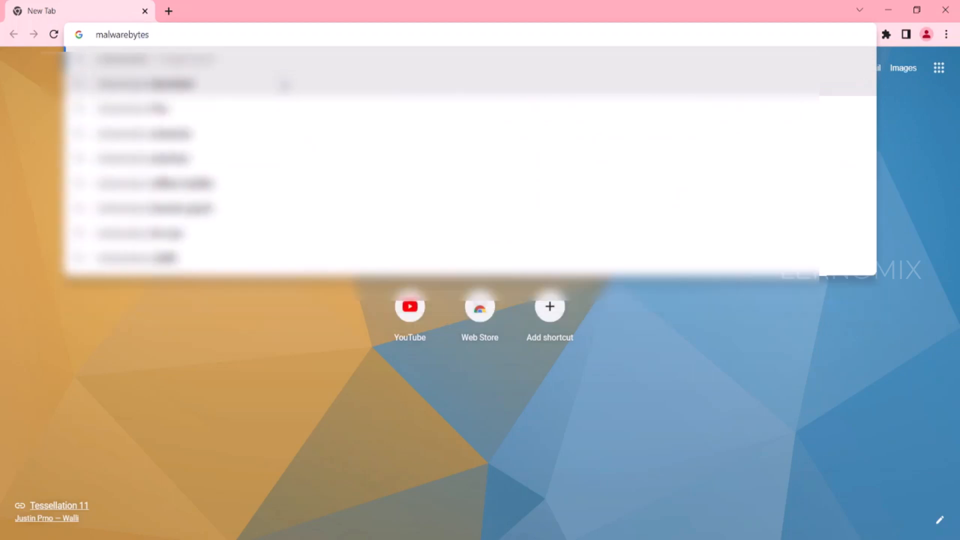
key(Return)
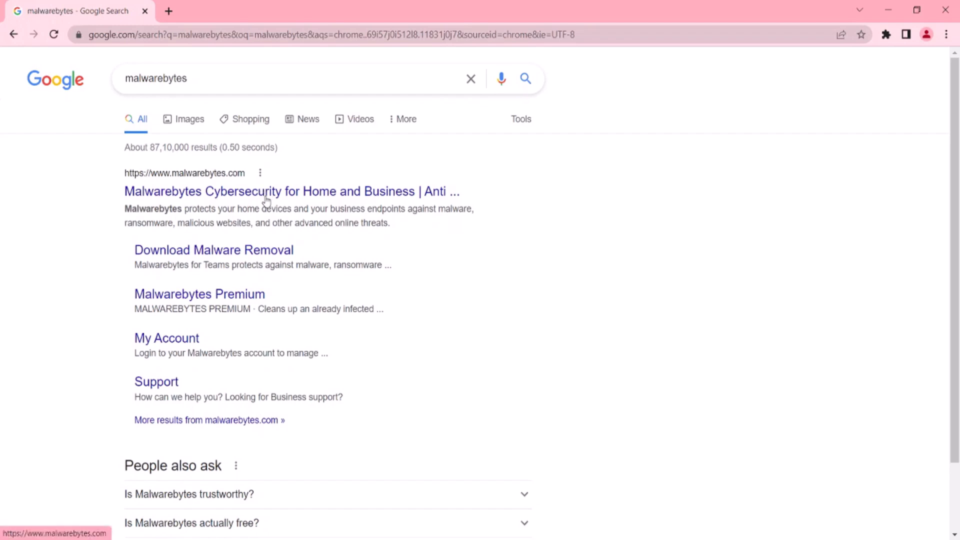
click(265, 199)
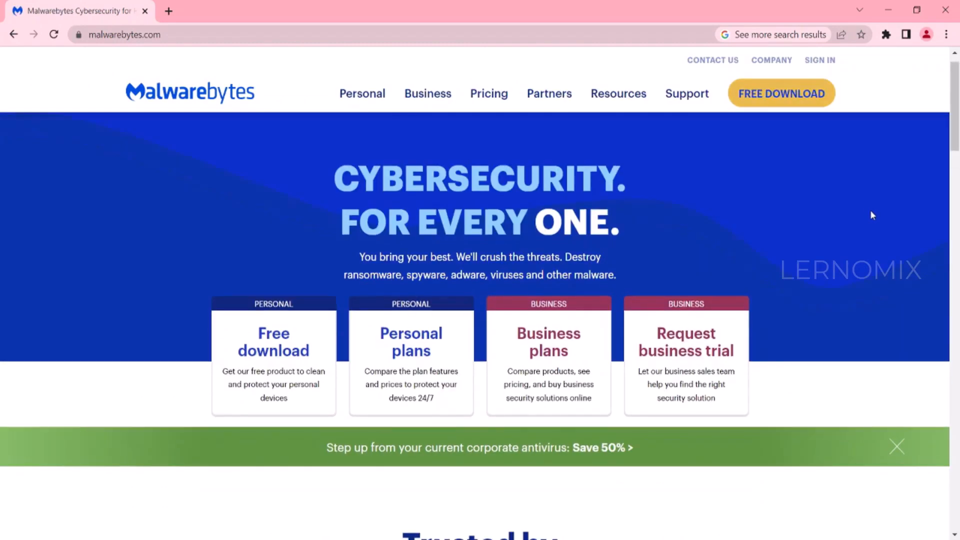
- Look over the Malwarebytes homepage, including its download options, awards and small business sections
scroll(871, 215, down, 10)
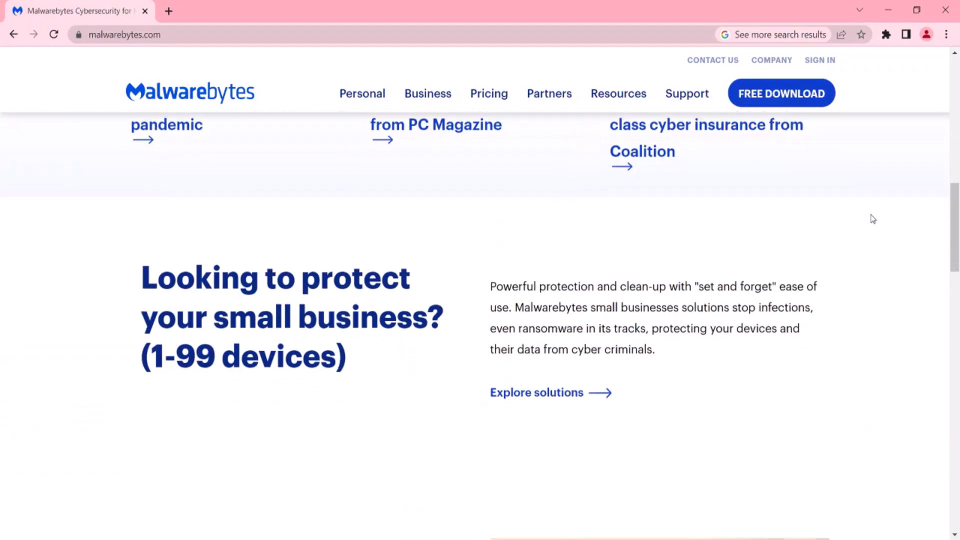
scroll(870, 217, up, 8)
scroll(872, 219, up, 2)
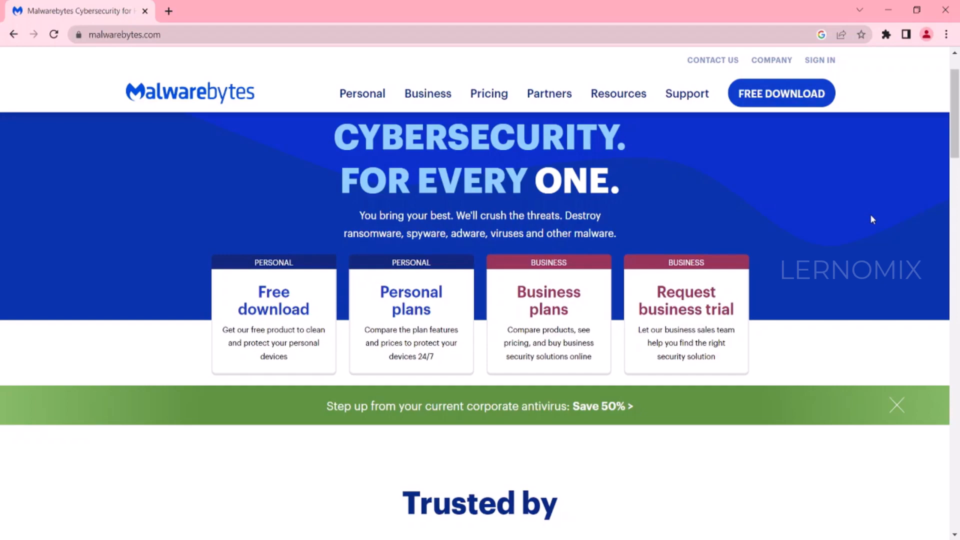
scroll(871, 219, down, 11)
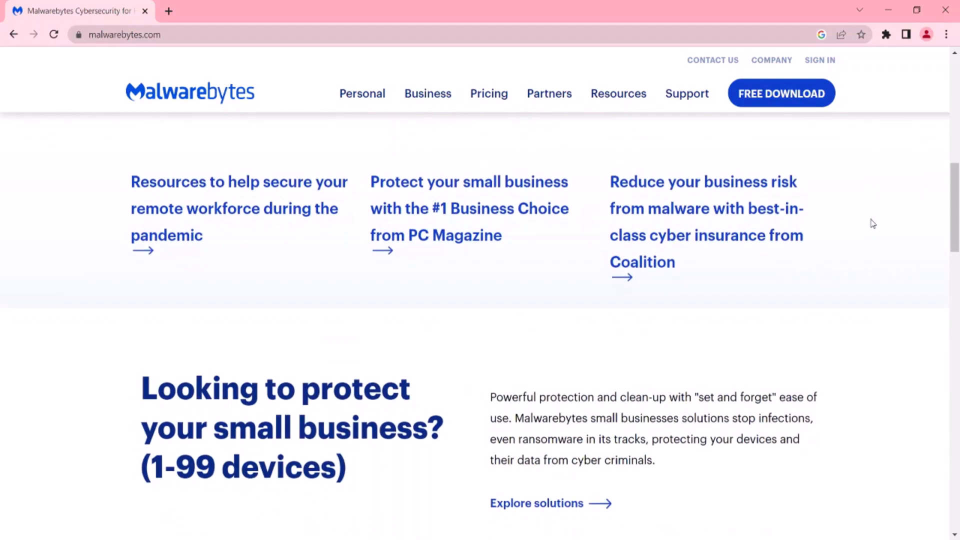
scroll(871, 223, up, 7)
scroll(872, 224, up, 5)
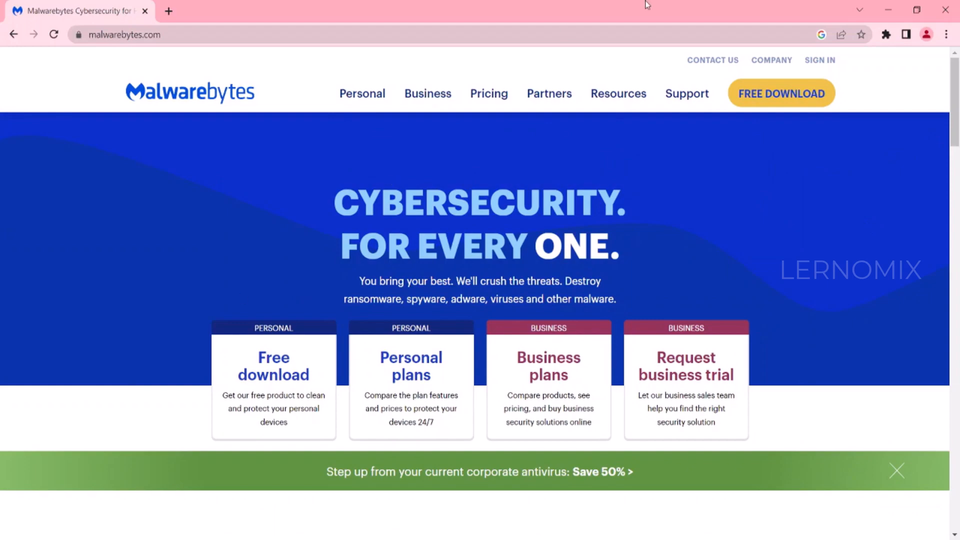
scroll(813, 136, down, 13)
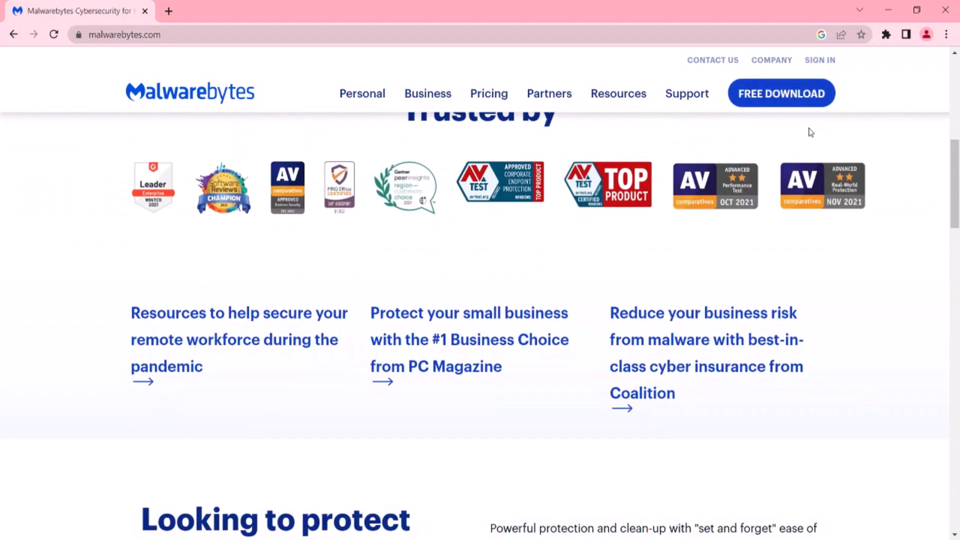
scroll(811, 140, down, 5)
scroll(810, 143, up, 18)
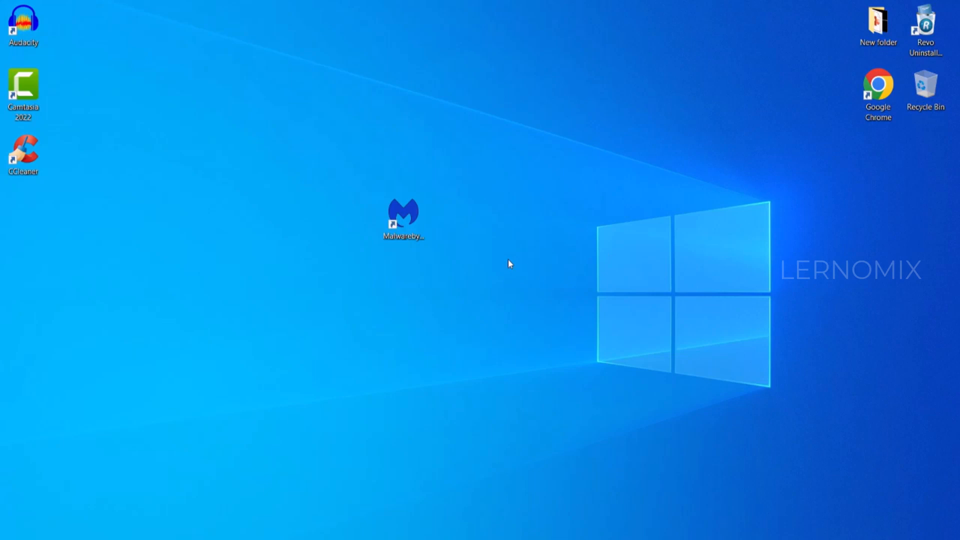
- Switch to Malwarebytes from the desktop and start a threat scan
drag(415, 236, 462, 237)
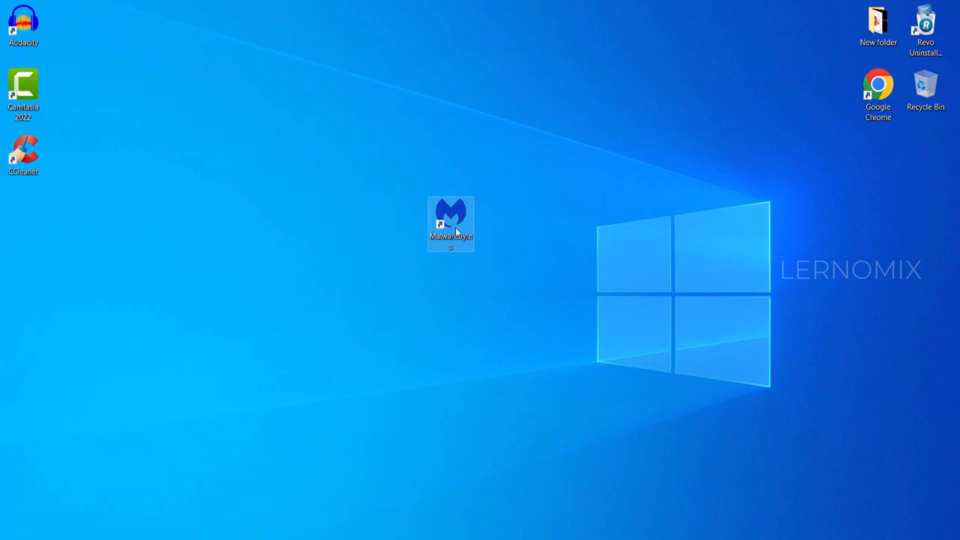
double_click(455, 227)
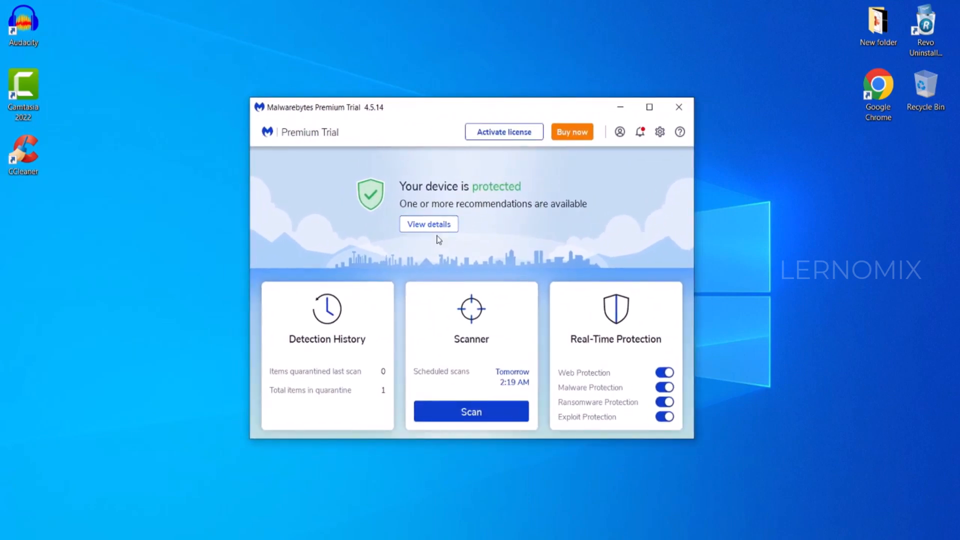
click(485, 416)
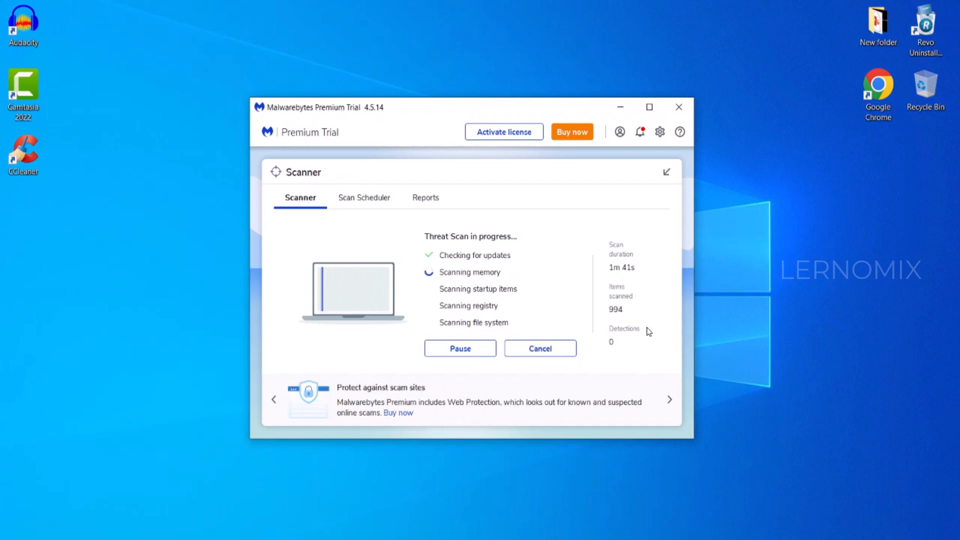
- Quarantine all the threats selected in the scan results and close Malwarebytes
click(300, 198)
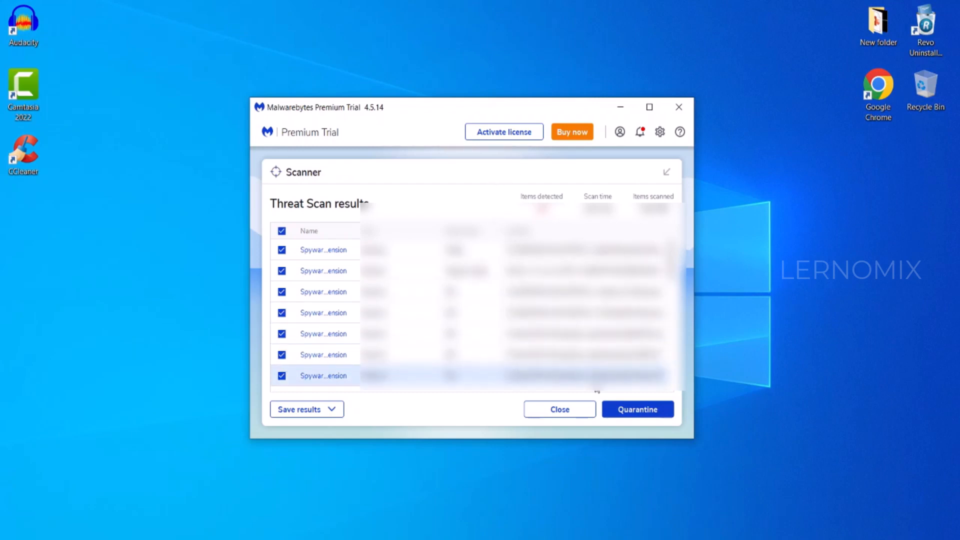
click(630, 410)
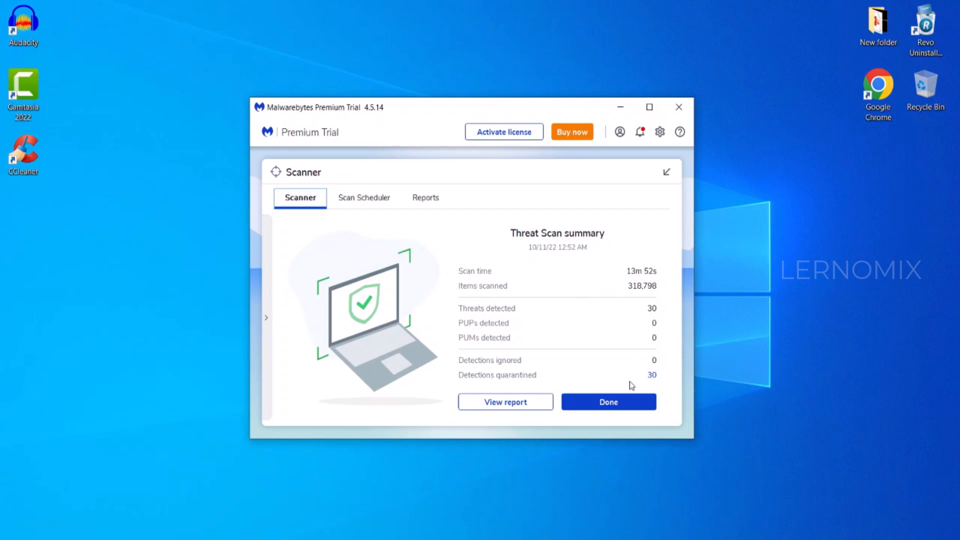
click(680, 108)
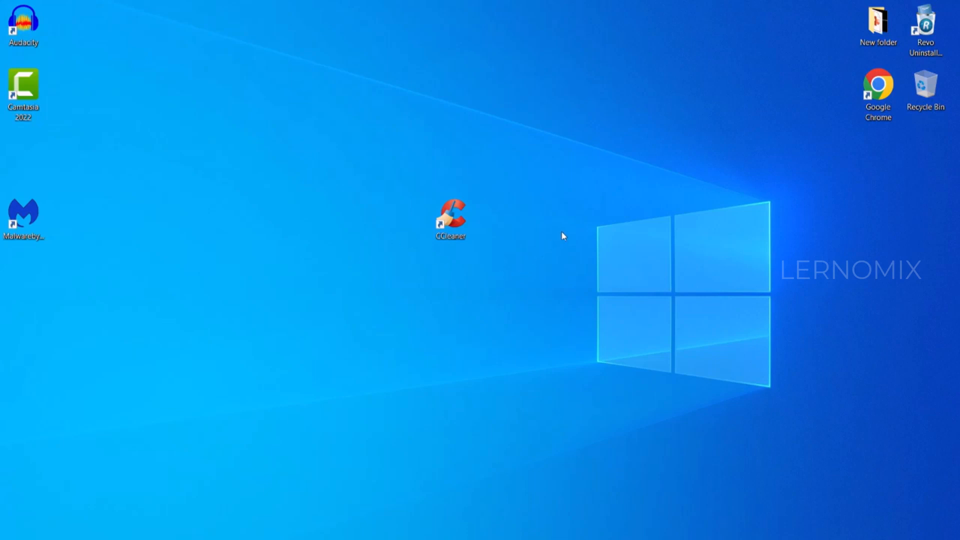
- Switch to CCleaner from the desktop and review the Windows and Applications items offered in Custom Clean
click(449, 218)
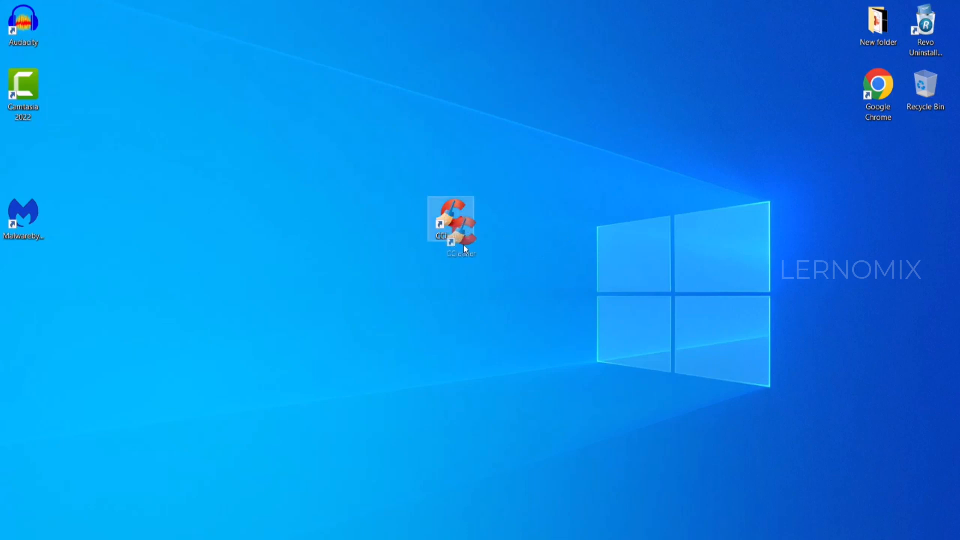
mouse_move(442, 240)
mouse_down()
mouse_move(491, 241)
mouse_move(474, 244)
mouse_move(480, 234)
mouse_move(439, 247)
mouse_up()
click(480, 248)
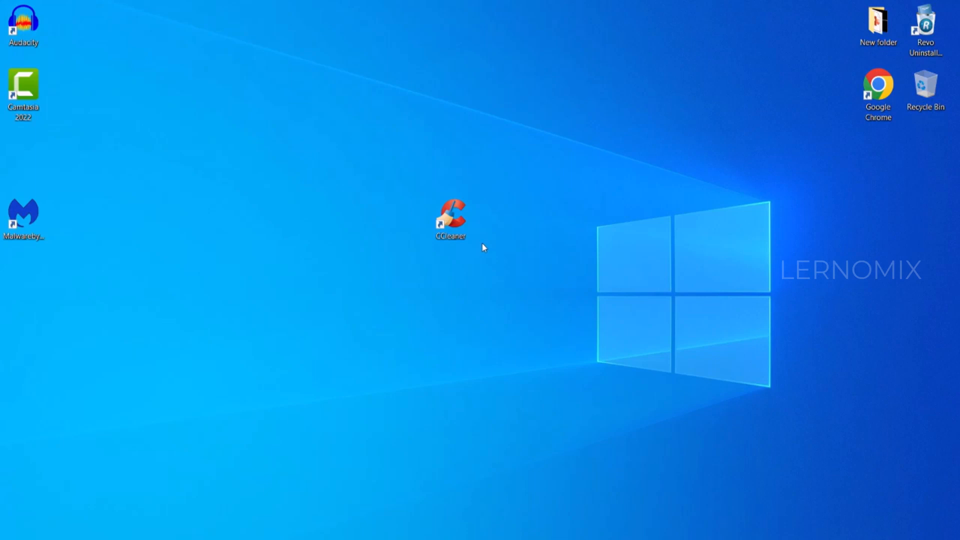
double_click(456, 225)
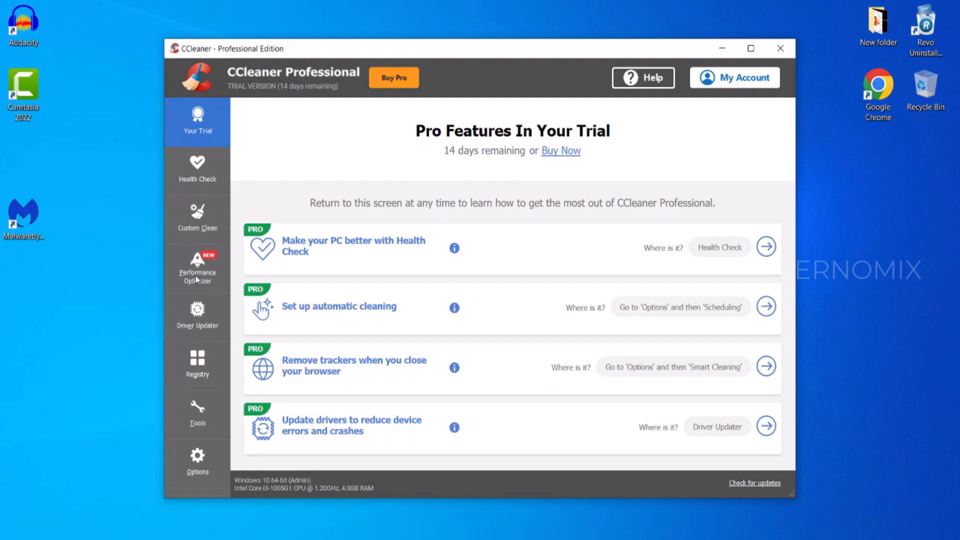
click(215, 213)
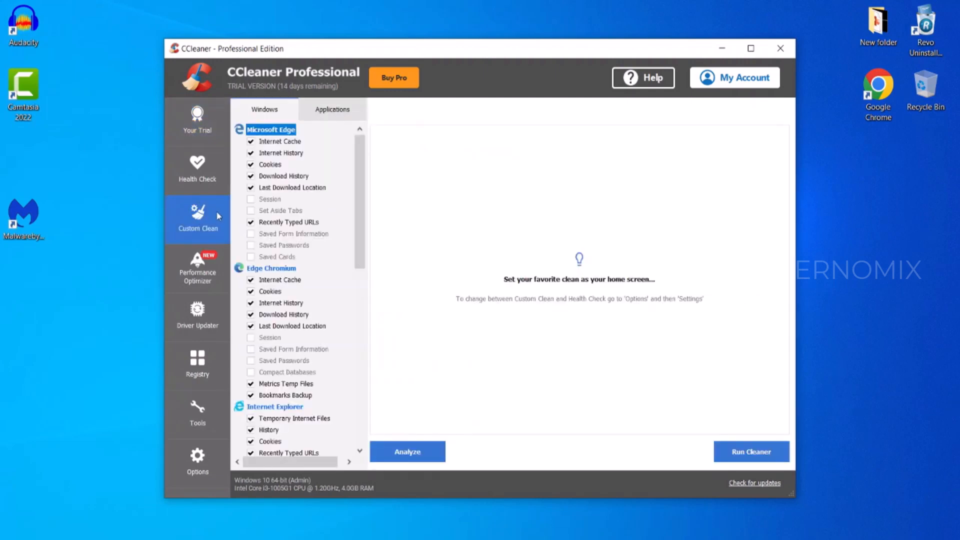
drag(364, 152, 344, 337)
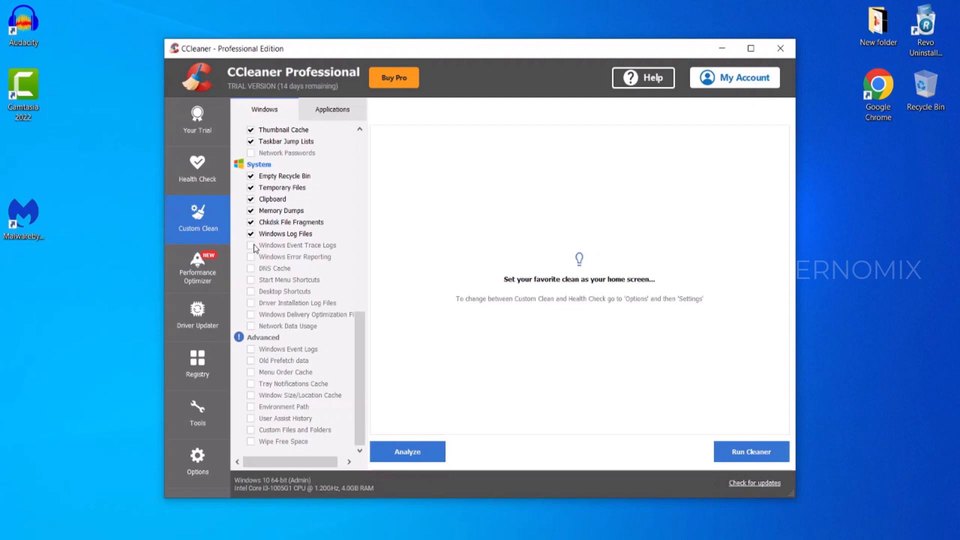
click(341, 114)
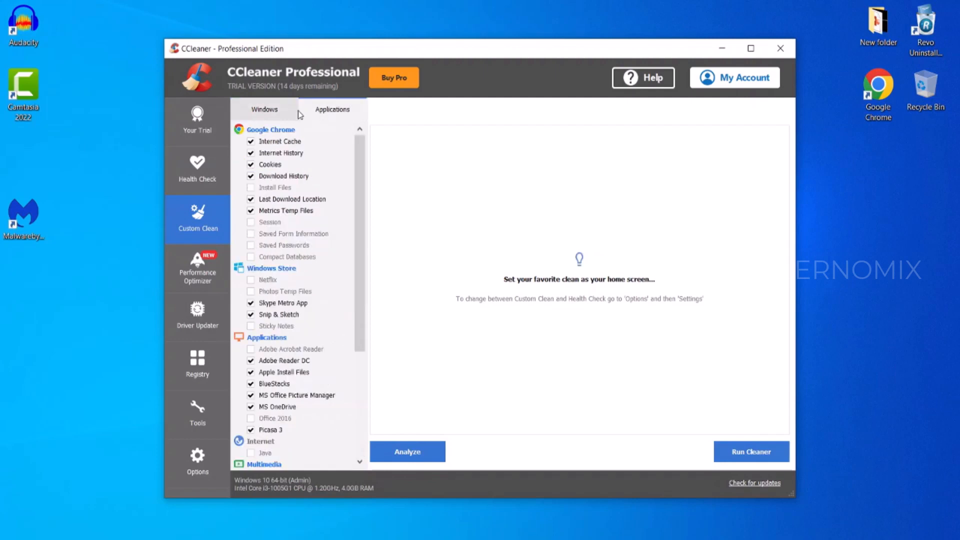
click(264, 114)
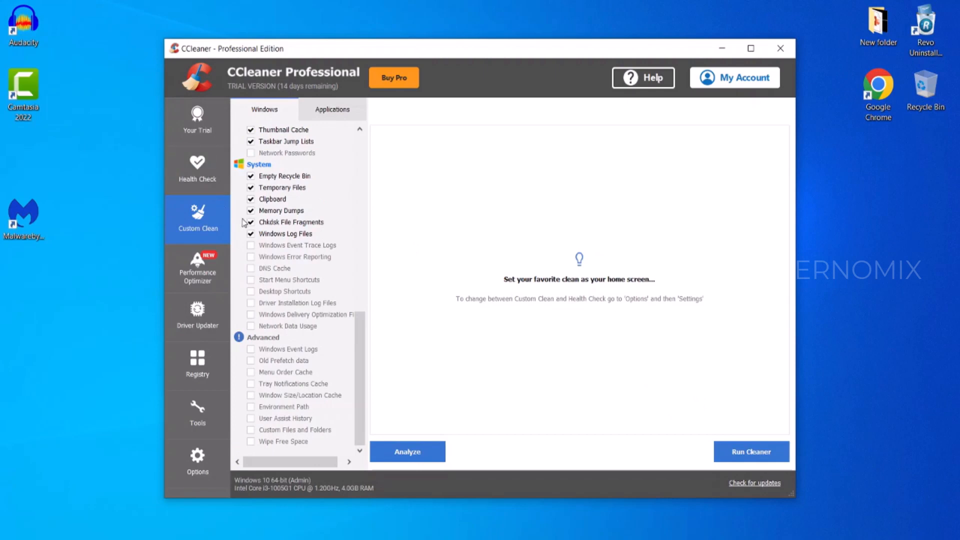
- Run a Health Check on the PC and start fixing the issues found
click(200, 182)
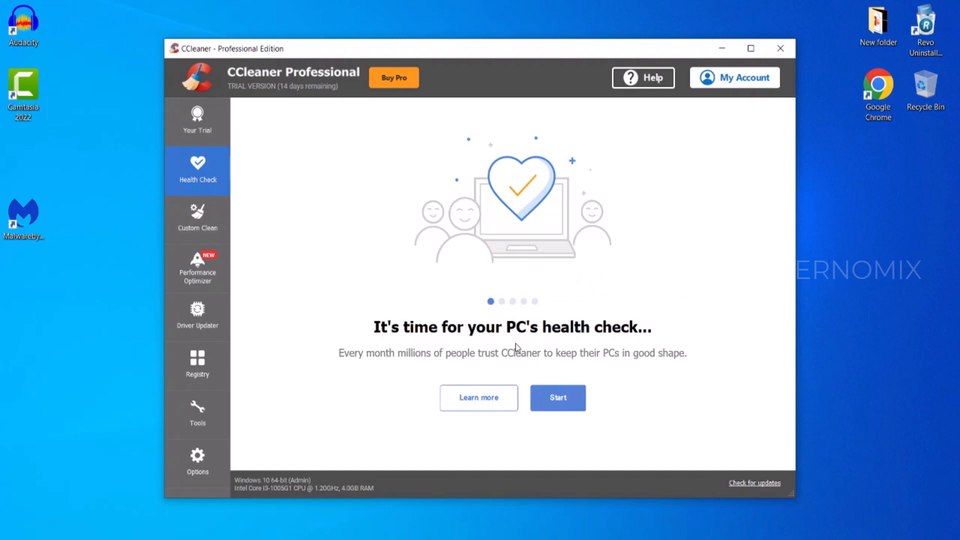
click(572, 401)
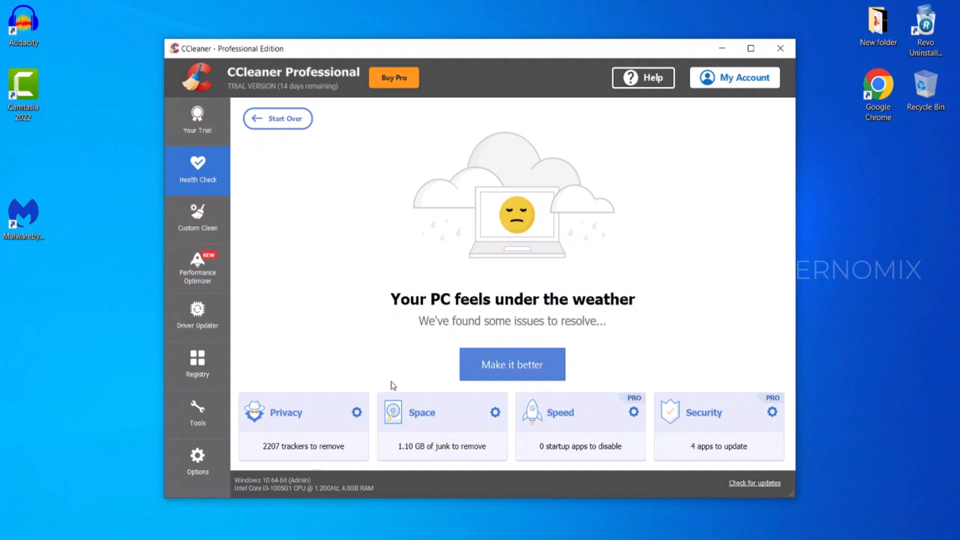
click(512, 365)
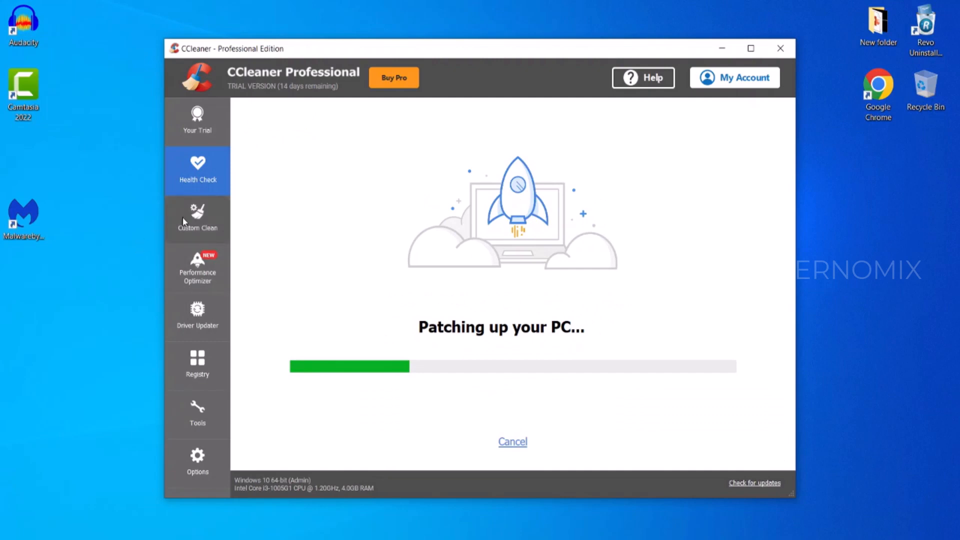
- Run the cleaner in Custom Clean with the selected items and confirm deleting the files
click(197, 225)
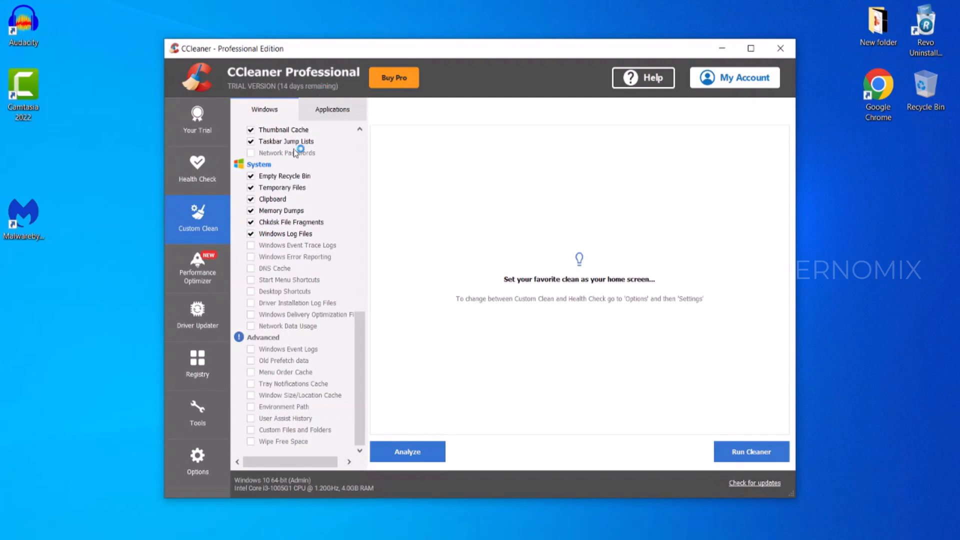
scroll(299, 151, up, 5)
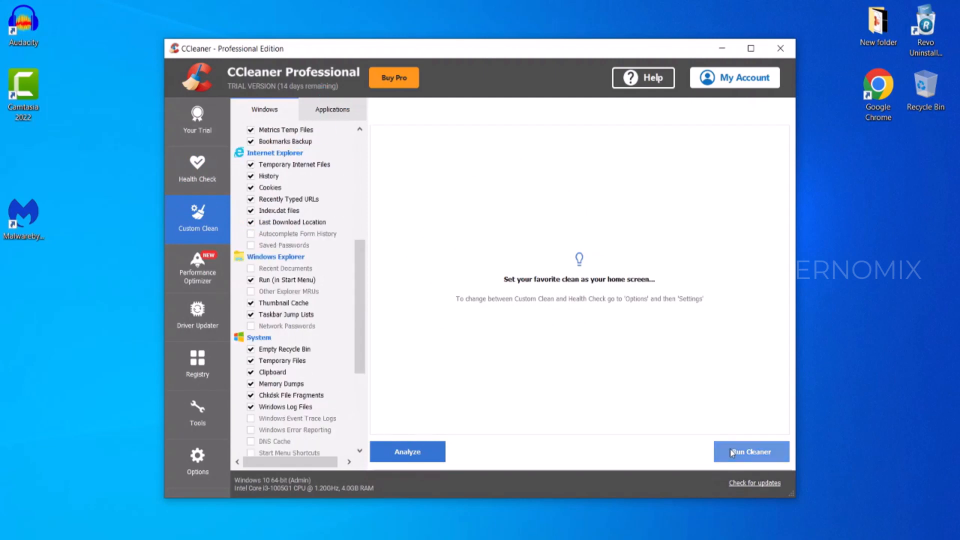
click(731, 452)
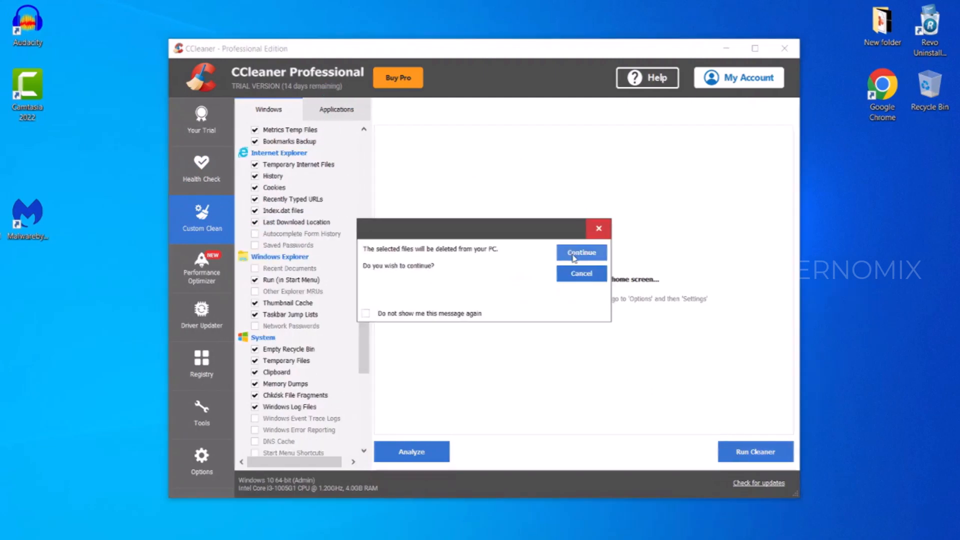
click(555, 253)
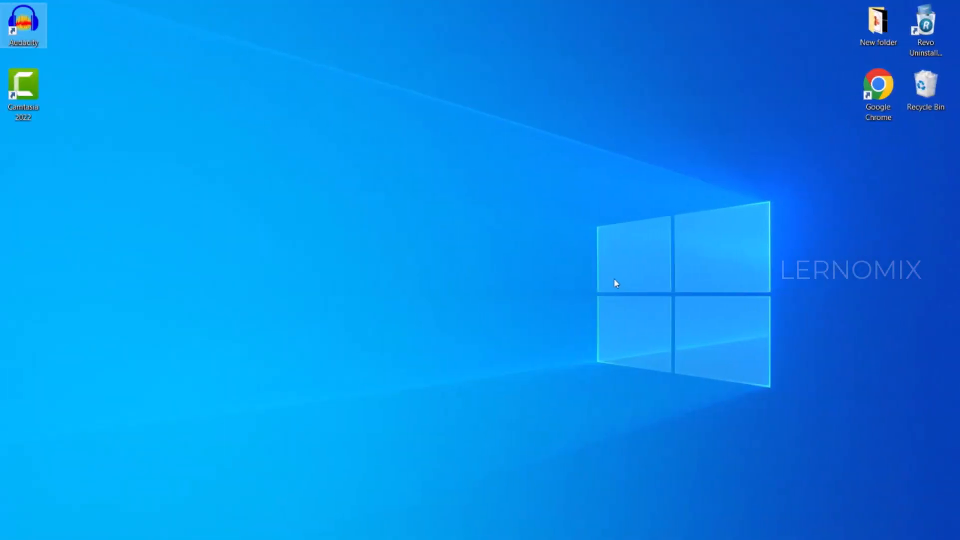
- Open System Properties from the desktop by running sysdm.cpl
key(super+r)
drag(176, 395, 457, 180)
text(\)
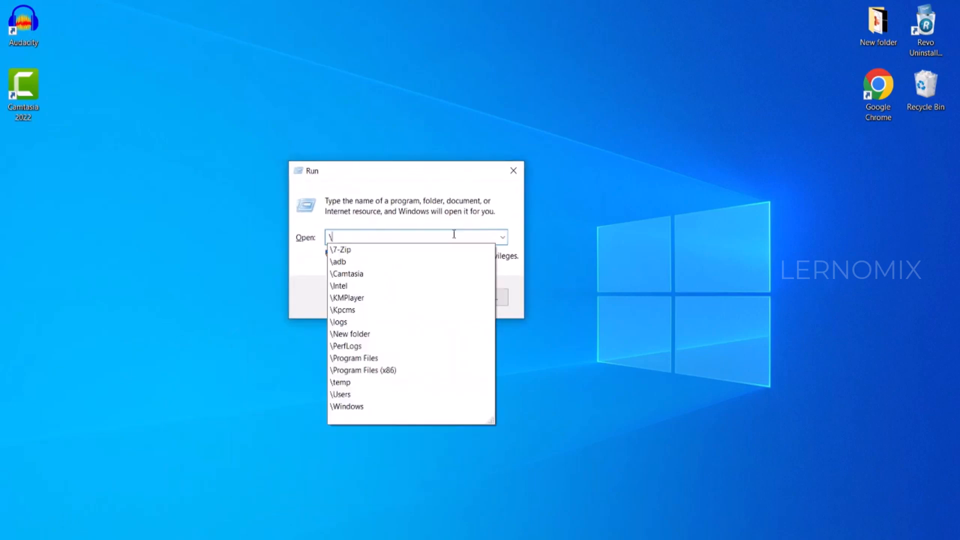
key(BackSpace)
text(s)
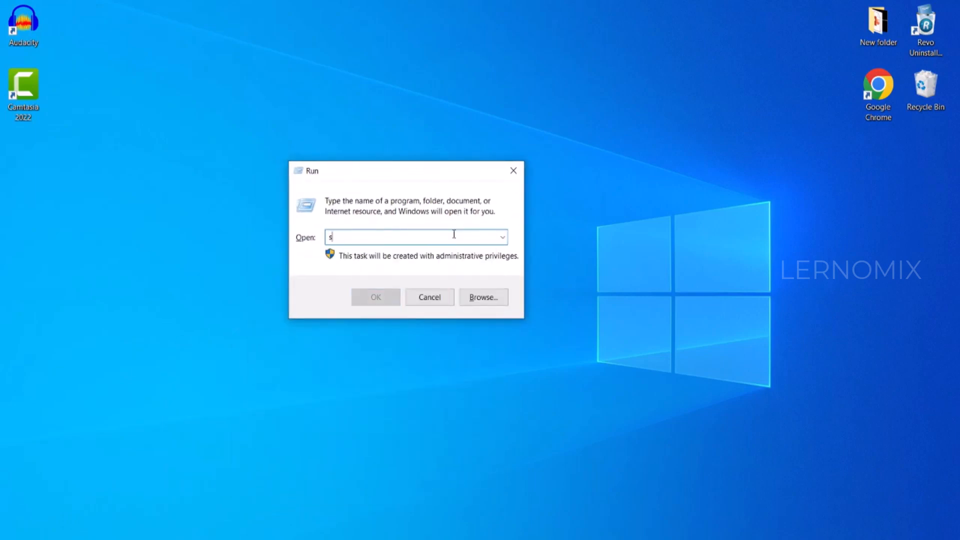
text(ys)
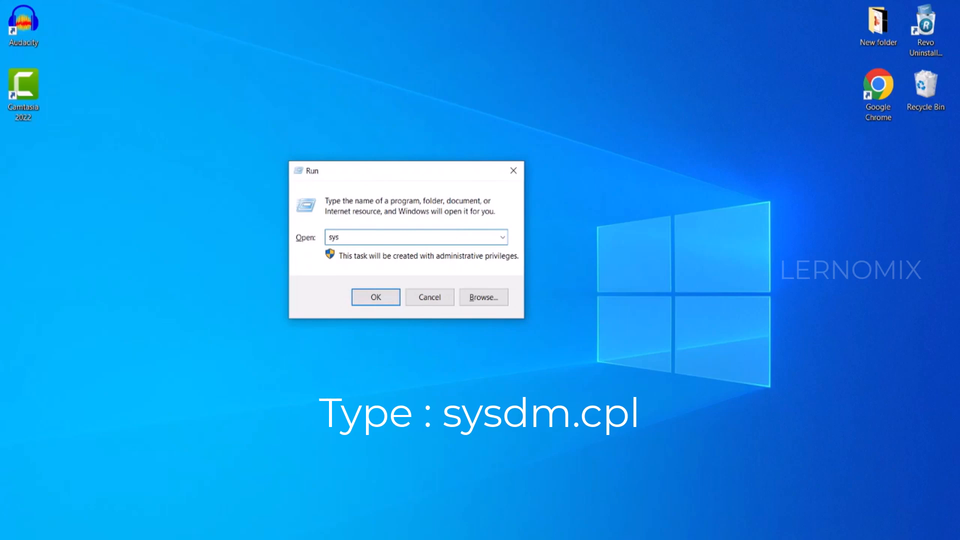
text(dm.cpl)
click(393, 297)
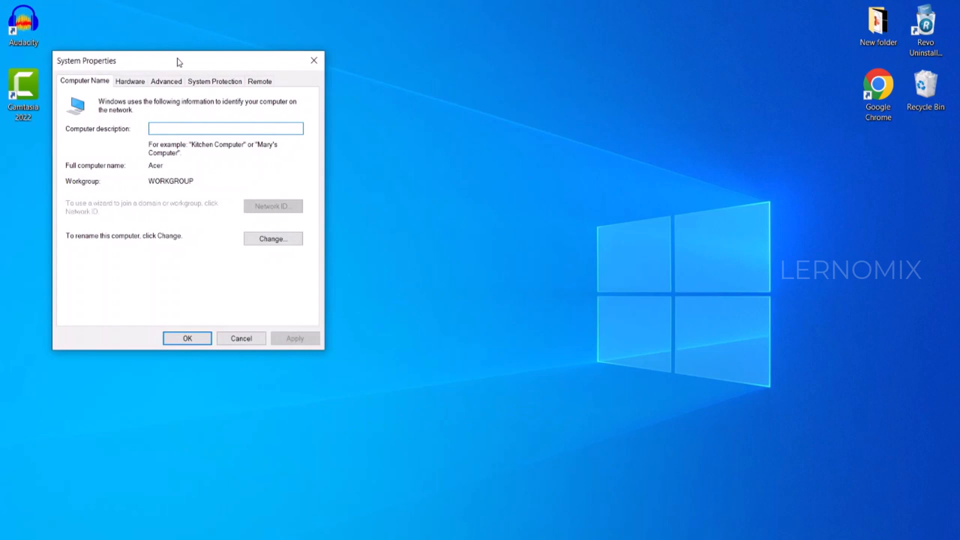
- Open the Performance settings from the advanced system properties and show their advanced options
drag(178, 62, 428, 108)
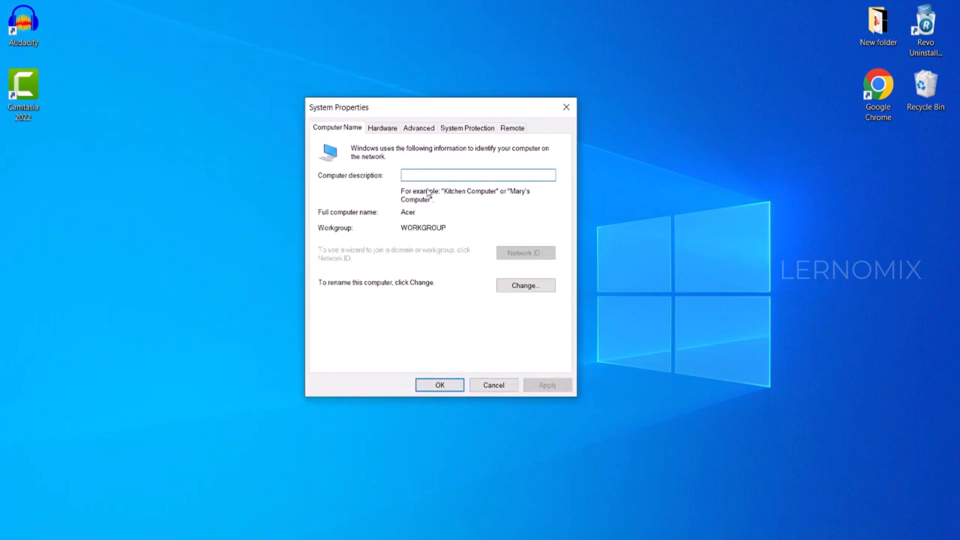
click(408, 130)
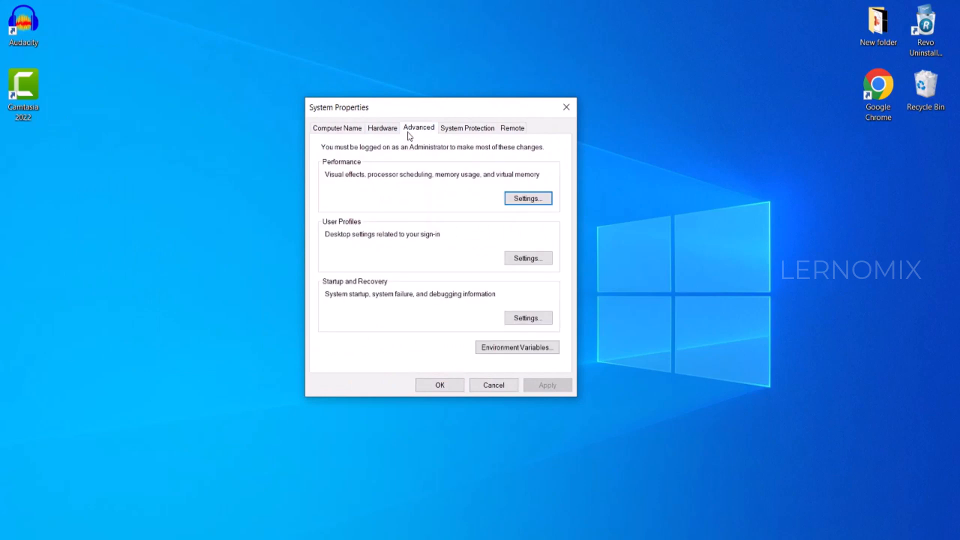
click(524, 197)
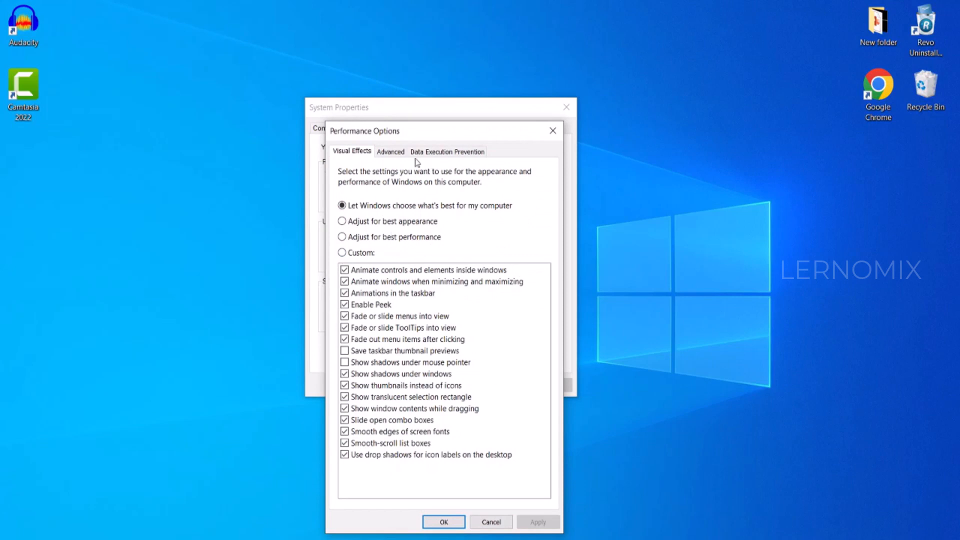
click(401, 152)
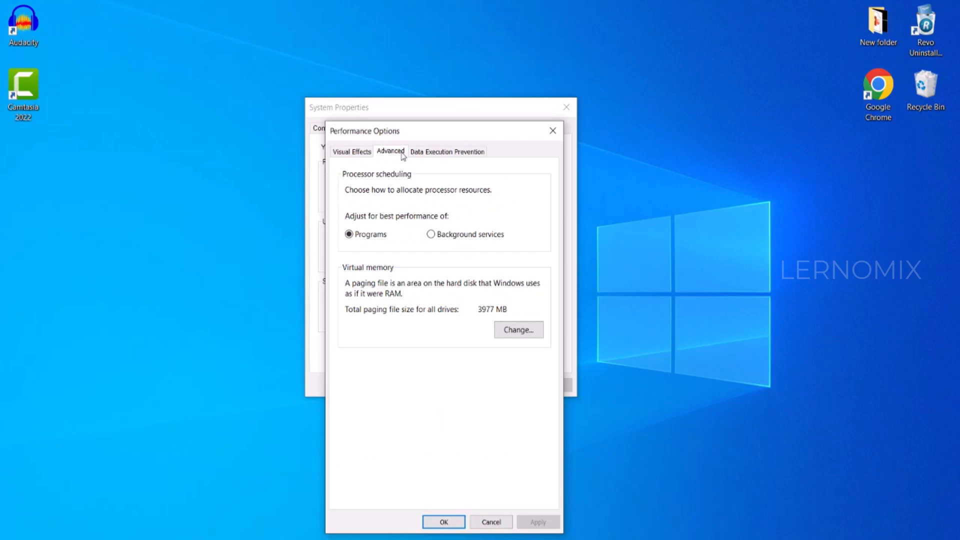
click(370, 157)
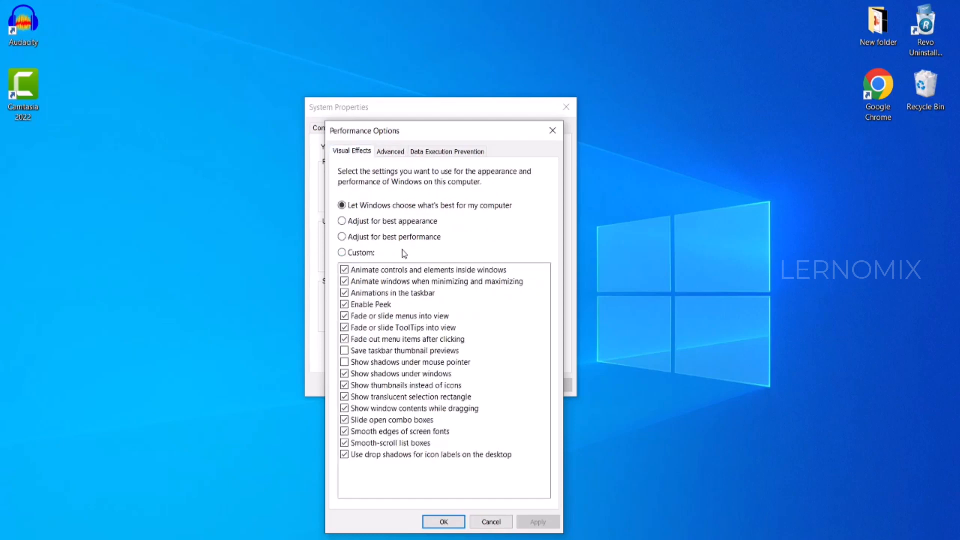
drag(406, 130, 417, 96)
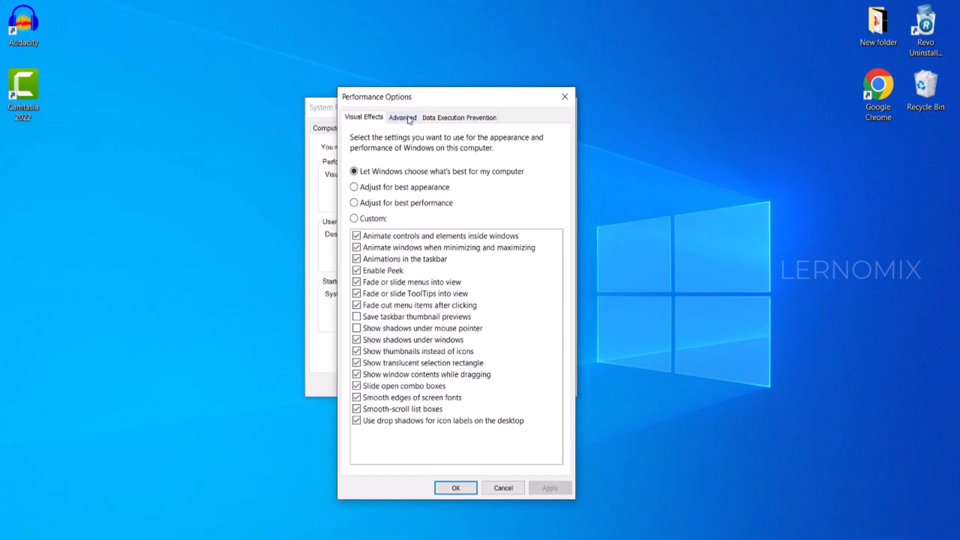
click(408, 119)
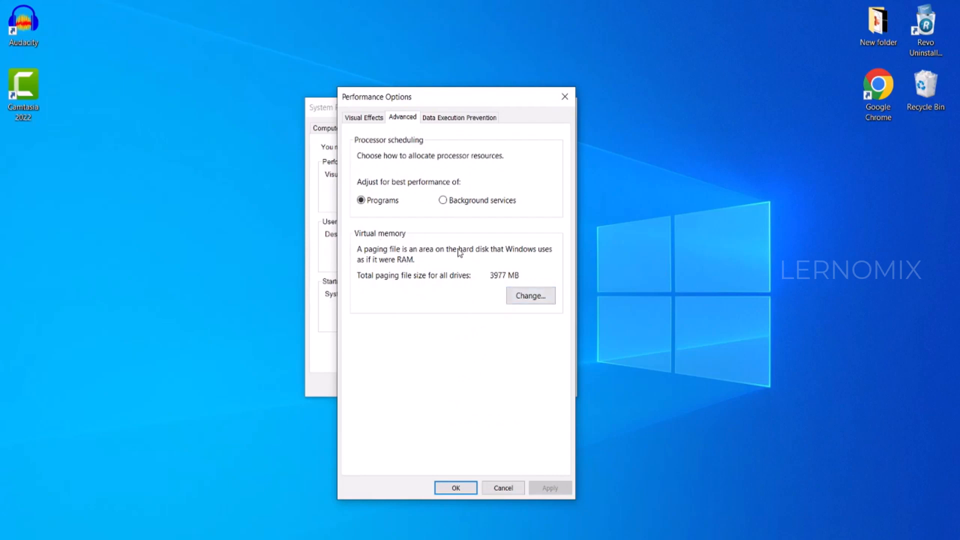
- In the virtual memory settings, turn off automatic paging file management and choose a custom size for drive C
click(529, 297)
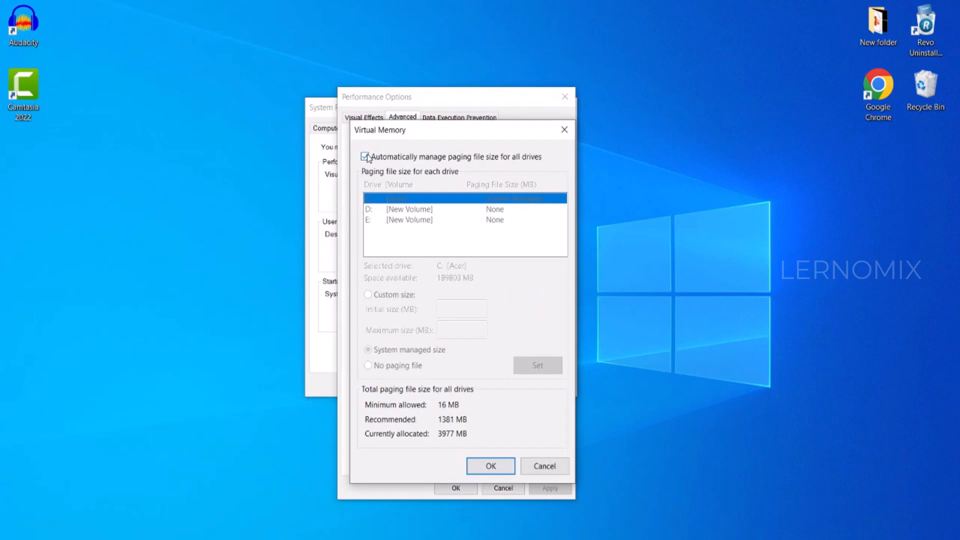
click(366, 157)
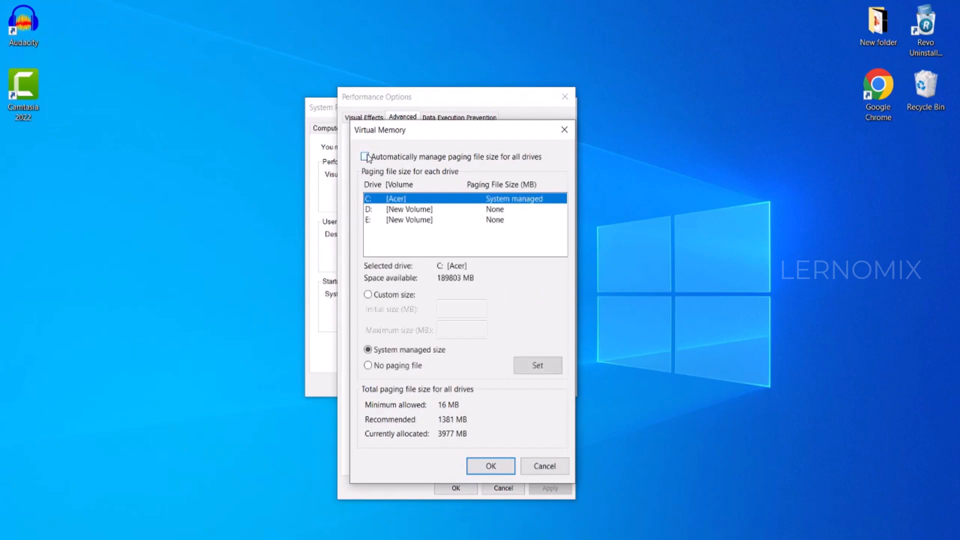
click(368, 295)
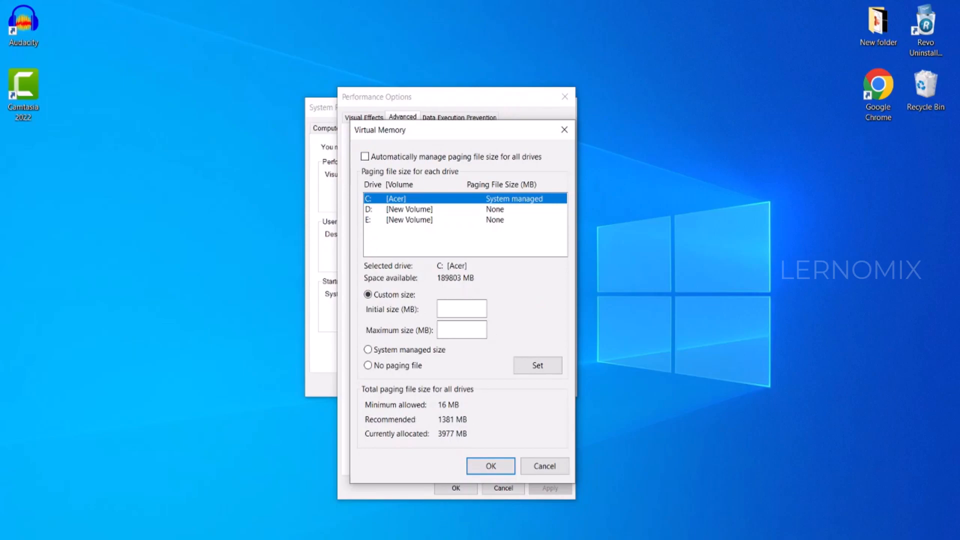
- Switch to Google Chrome and search Google for a calculator
click(446, 503)
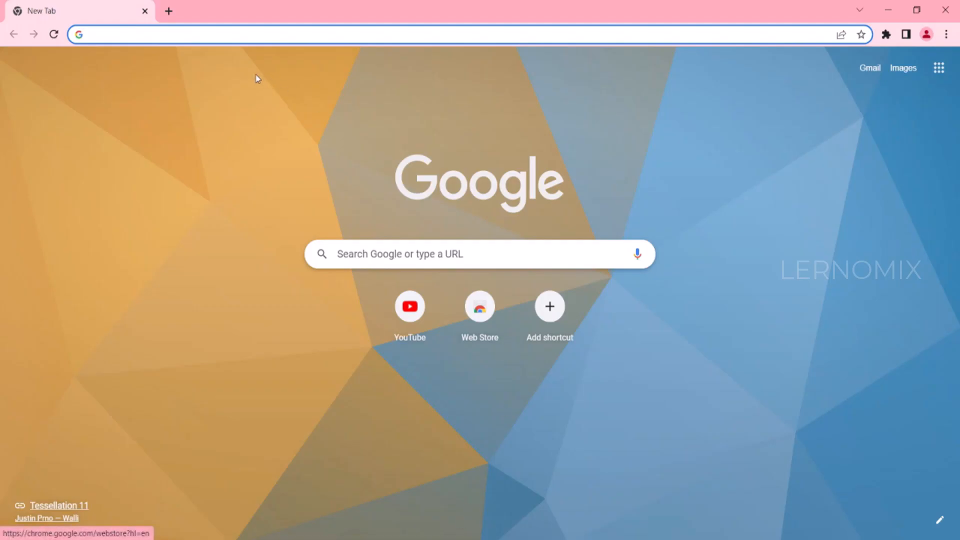
text(ca)
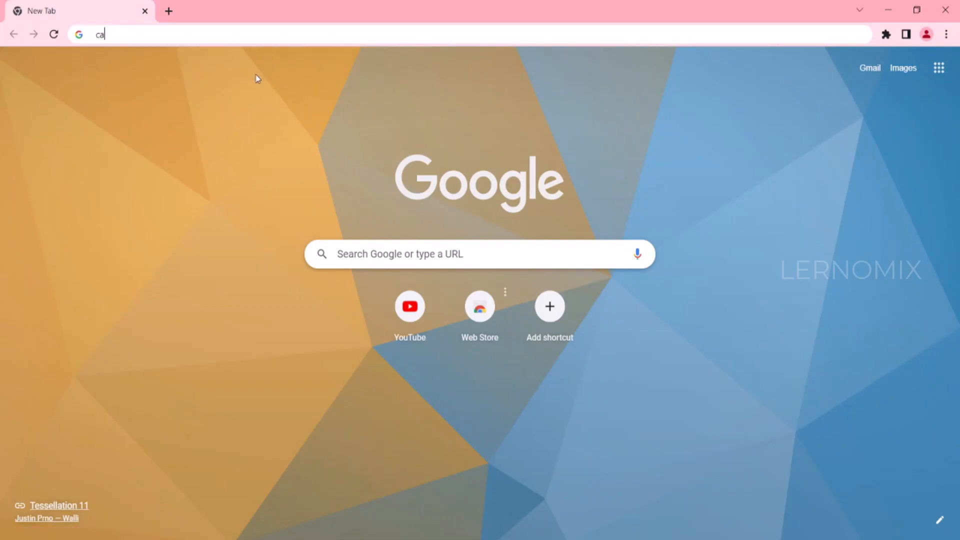
text(l)
key(Return)
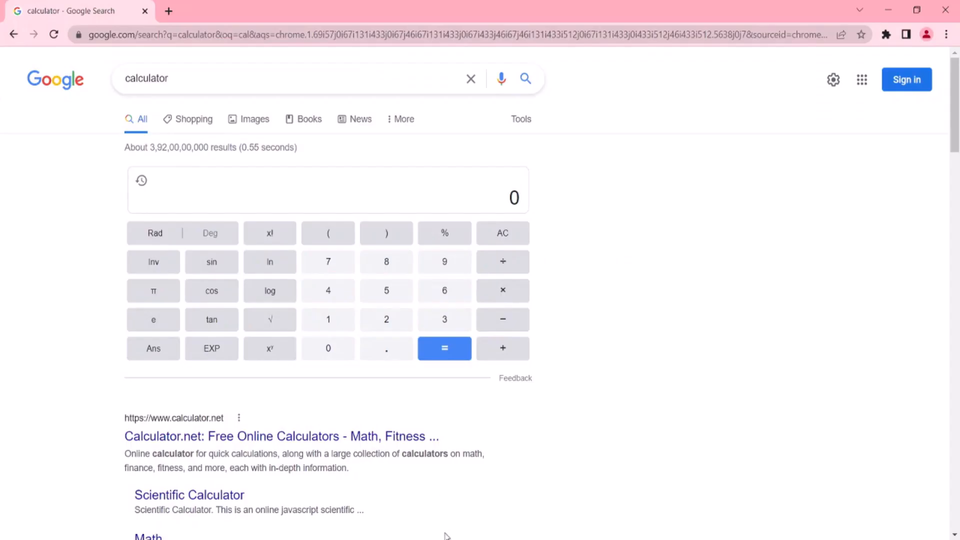
key(alt+Tab)
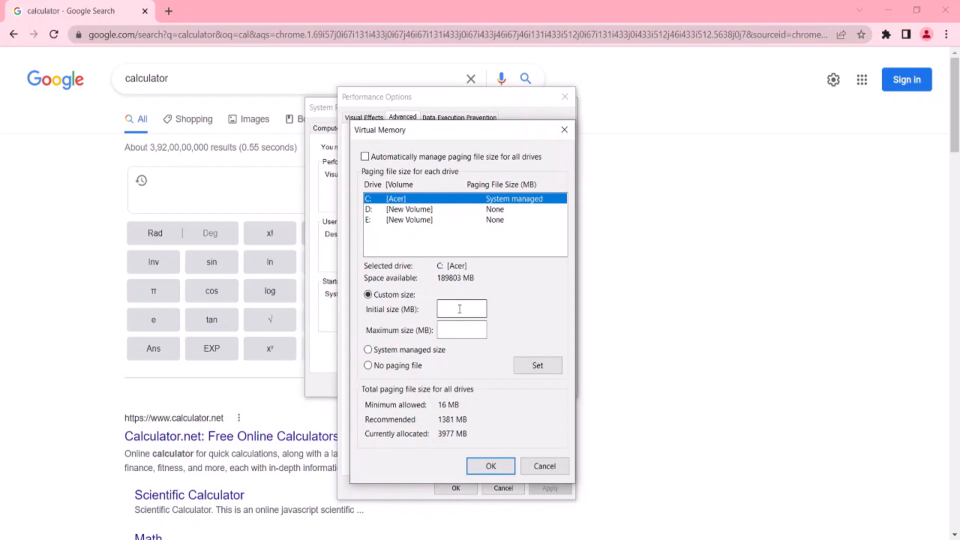
click(31, 262)
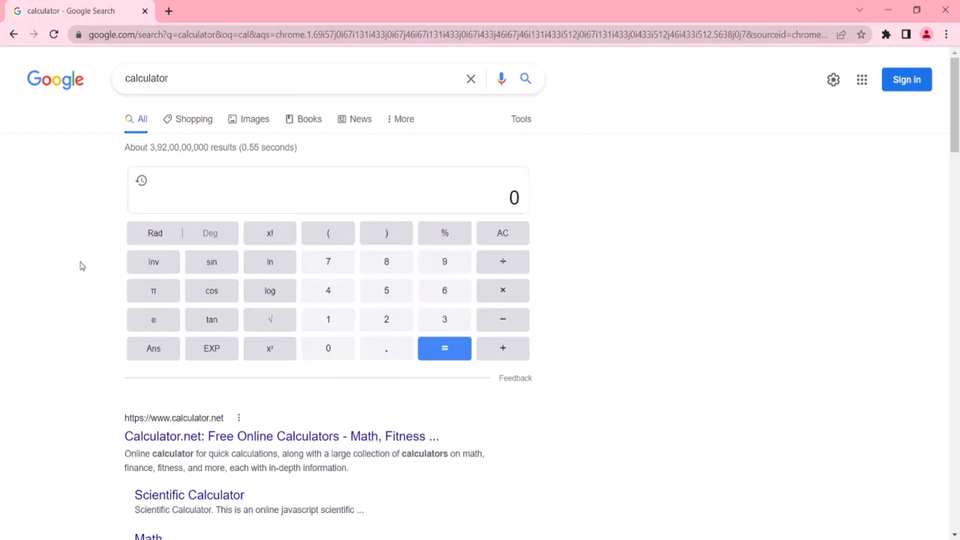
- Calculate 4 × 1024 × 1.5 in the online calculator
click(330, 293)
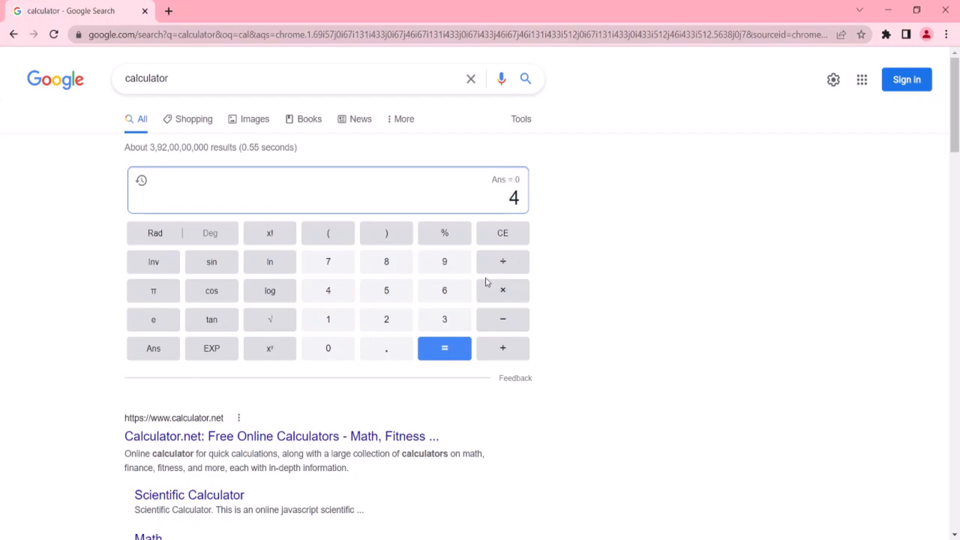
click(503, 291)
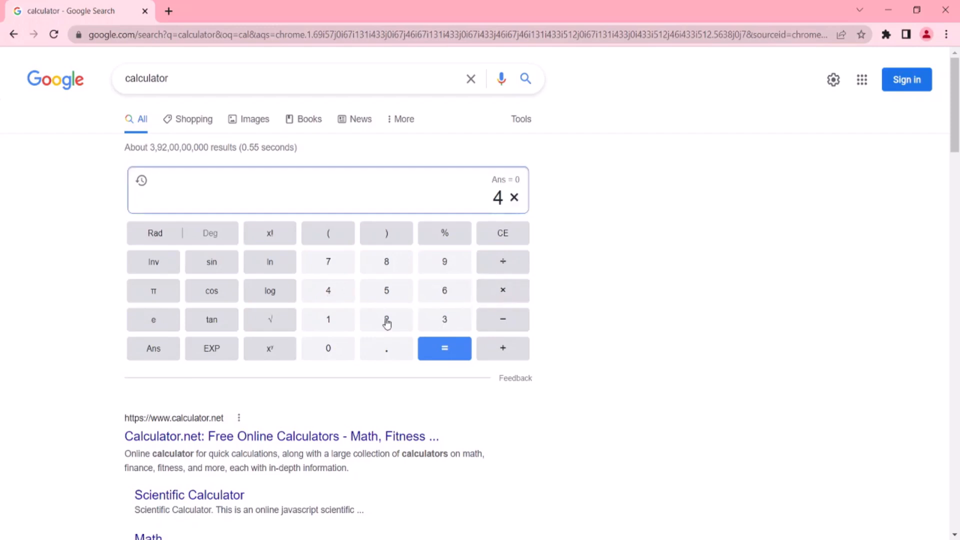
click(338, 328)
click(339, 346)
click(381, 323)
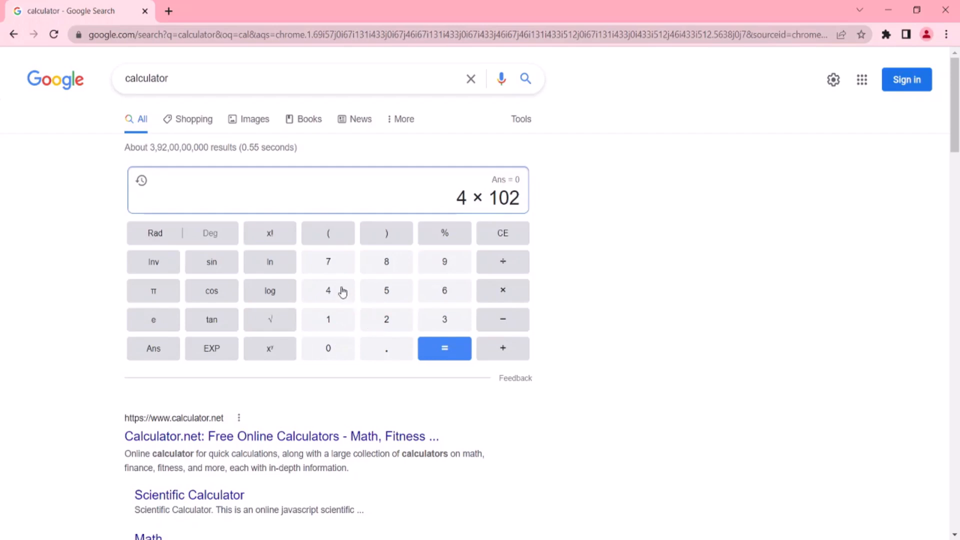
click(343, 293)
click(513, 291)
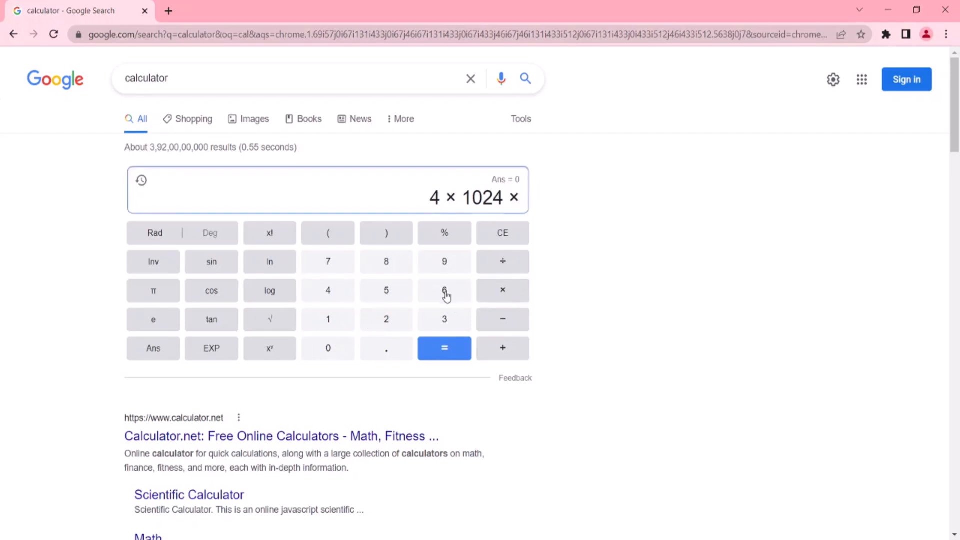
click(337, 323)
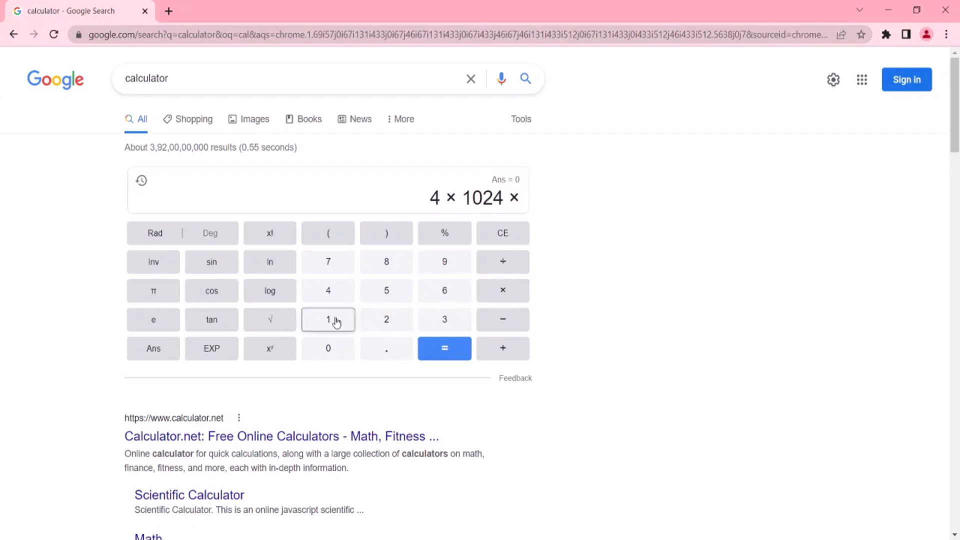
click(381, 349)
click(389, 296)
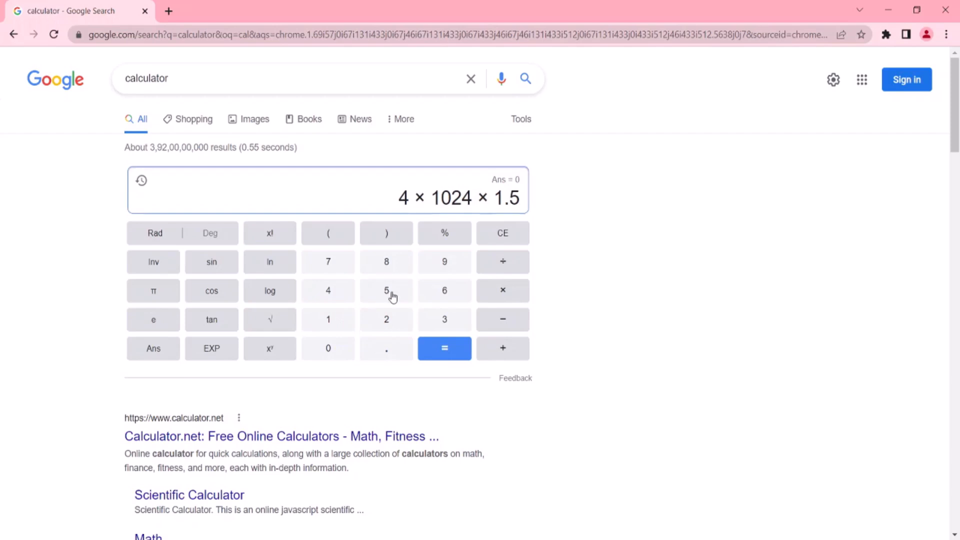
click(460, 349)
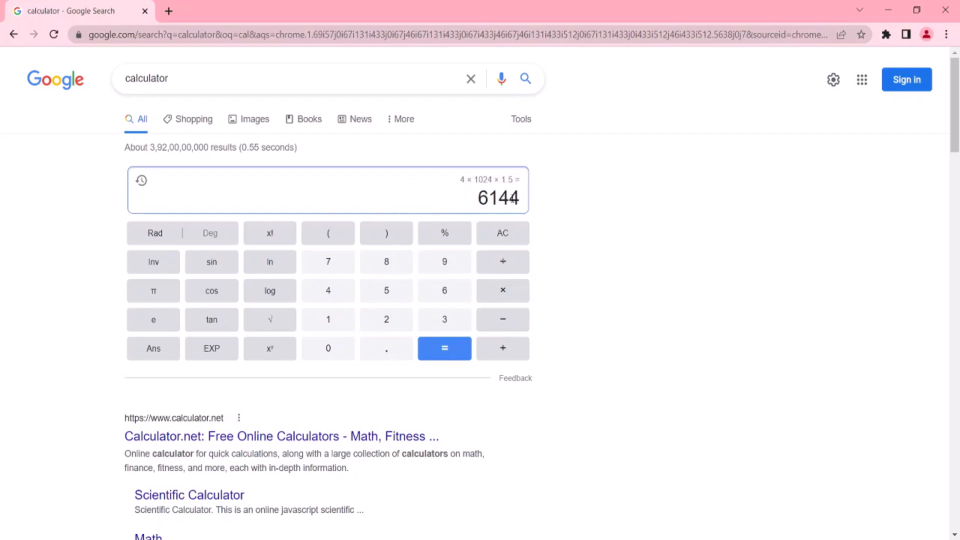
- Copy the calculator result and switch to the Virtual Memory dialog to paste 6144 as the initial size in MB
drag(520, 199, 475, 200)
right_click(500, 205)
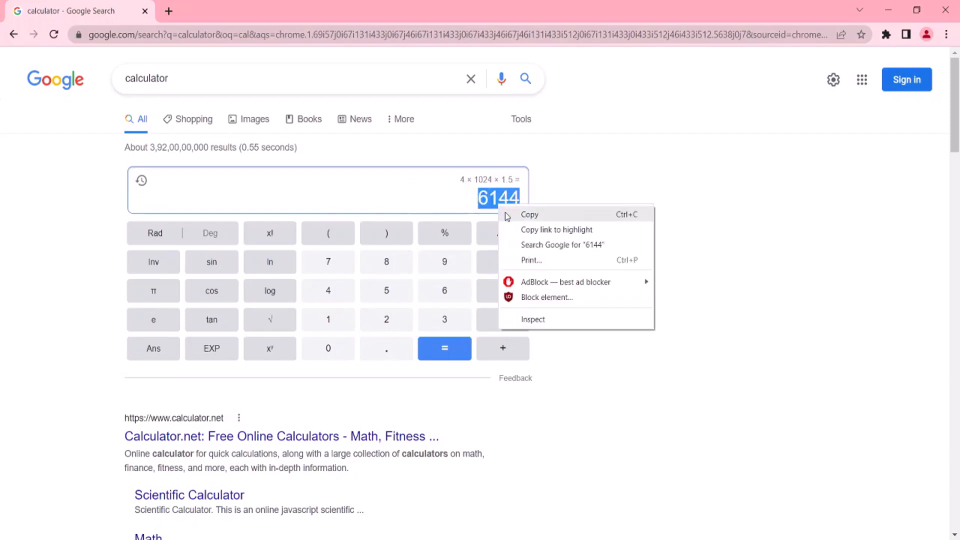
click(504, 212)
key(alt+Tab)
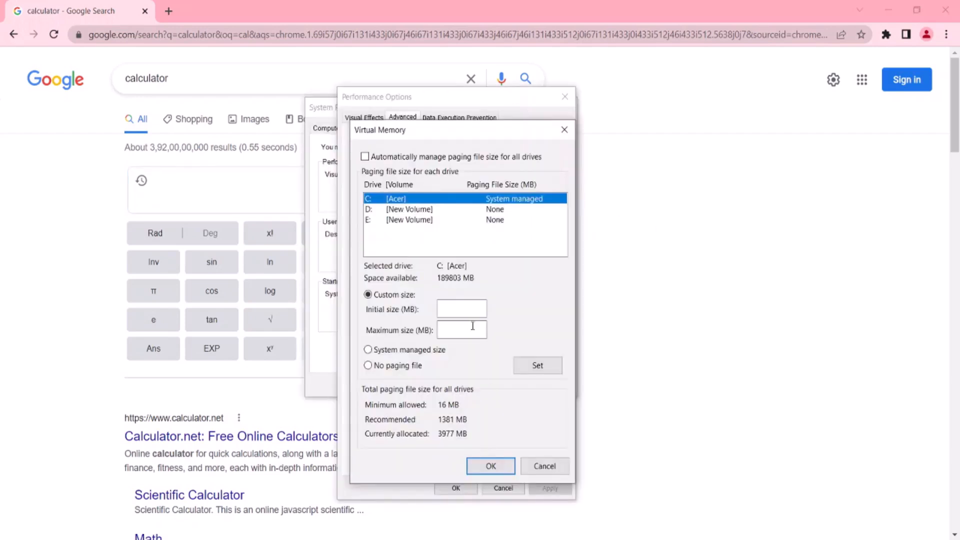
right_click(462, 313)
click(483, 365)
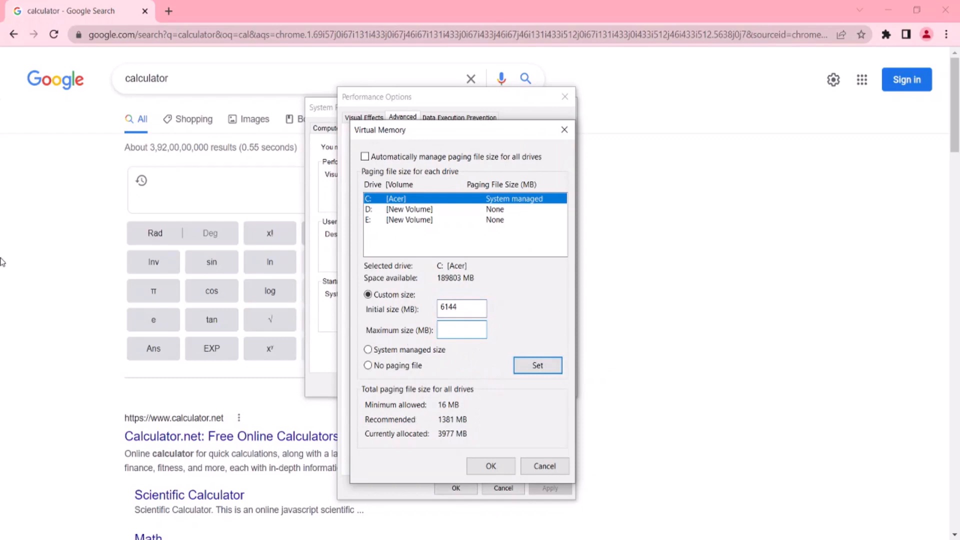
- Switch to Google Chrome and change the calculator expression to compute 4 × 1024 × 3
key(alt+Tab)
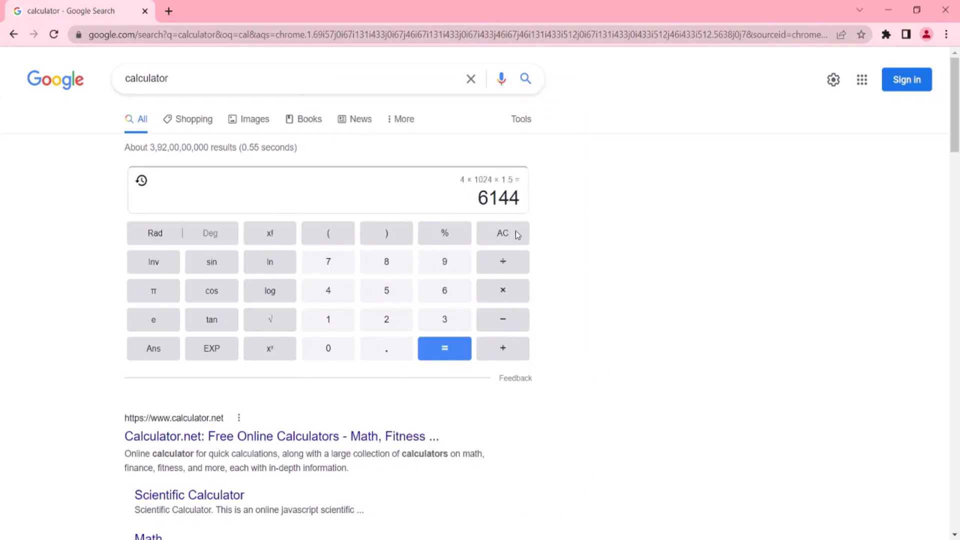
click(495, 197)
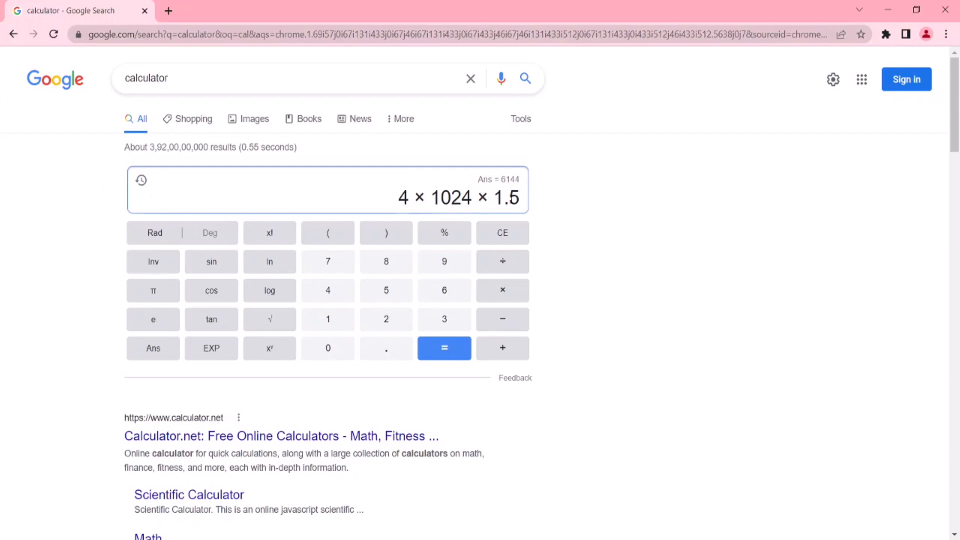
triple_click(519, 202)
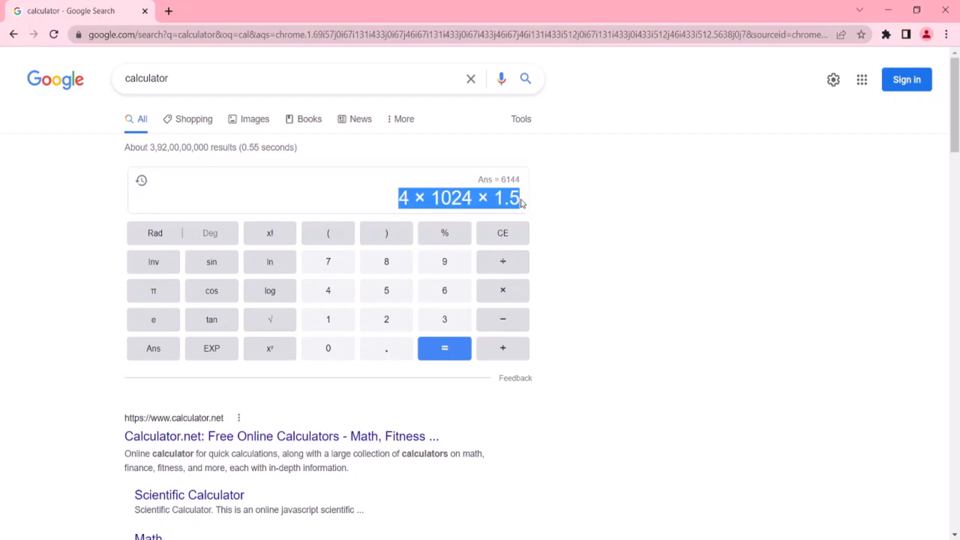
click(519, 201)
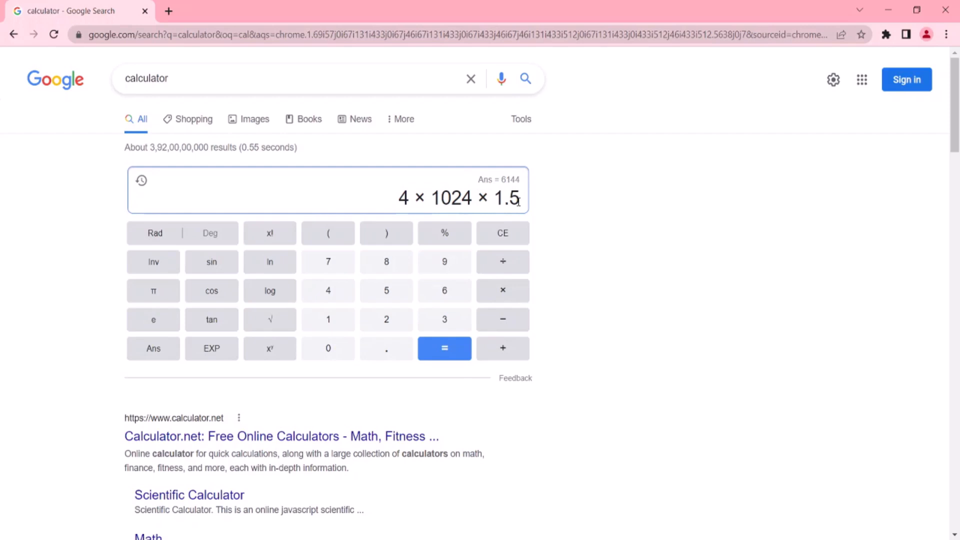
key(BackSpace)
key(BackSpace)
key(BackSpace)
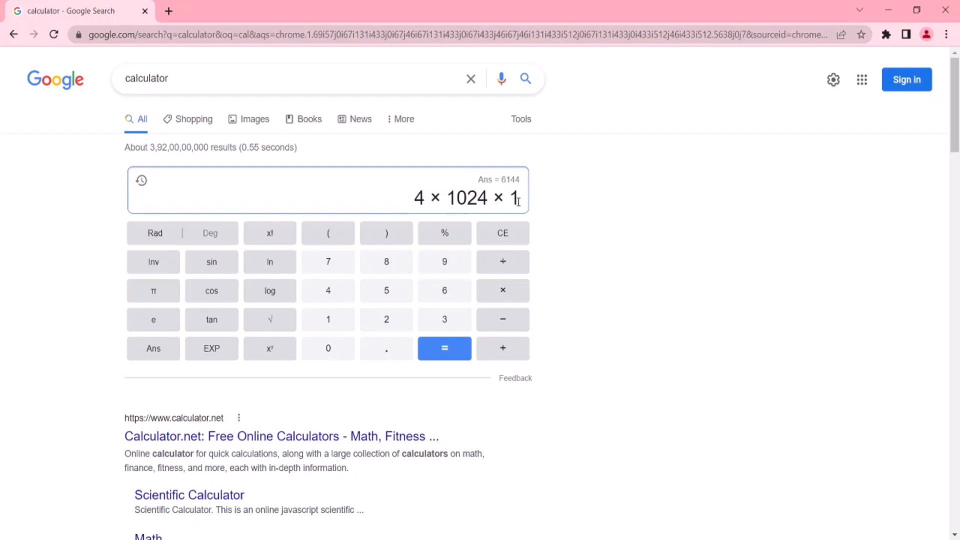
text(3)
key(Return)
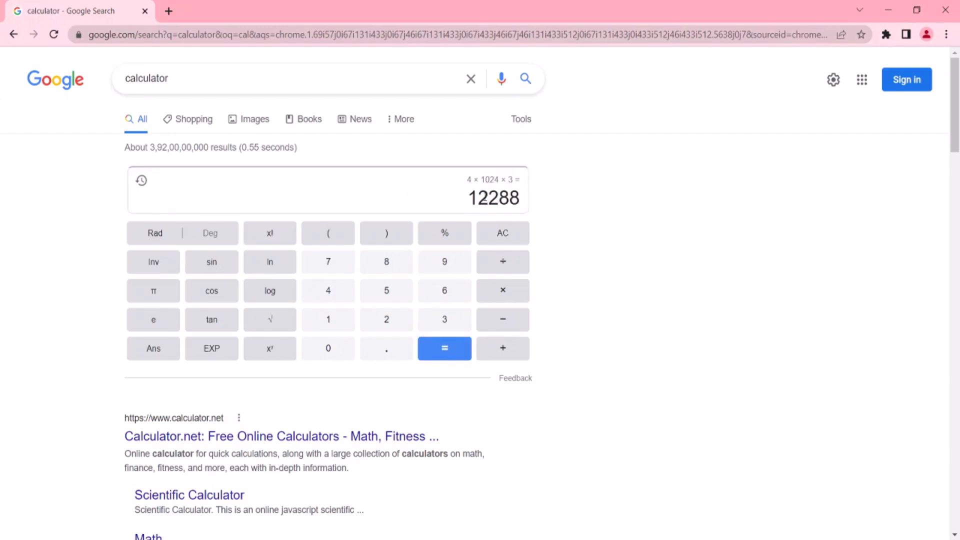
- Copy the calculator result and switch to the Virtual Memory dialog to paste 12288 as the maximum size in MB
mouse_move(474, 197)
mouse_down()
mouse_move(520, 200)
mouse_move(467, 200)
mouse_up()
right_click(491, 202)
click(500, 208)
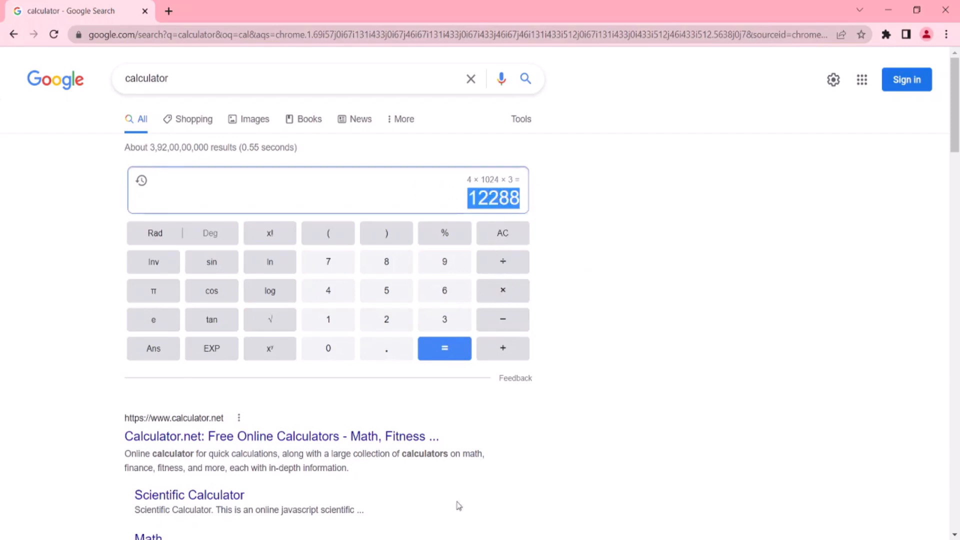
key(alt+Tab)
right_click(477, 331)
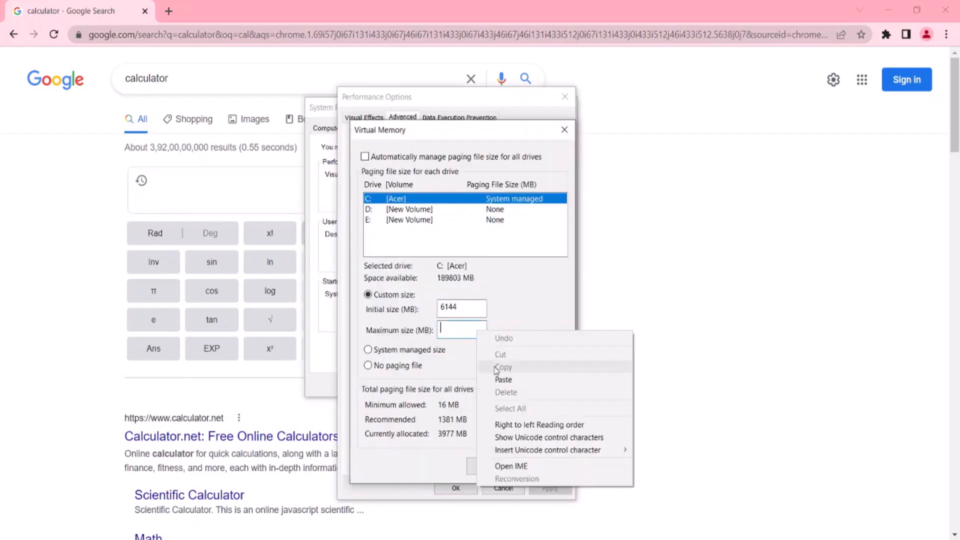
click(502, 379)
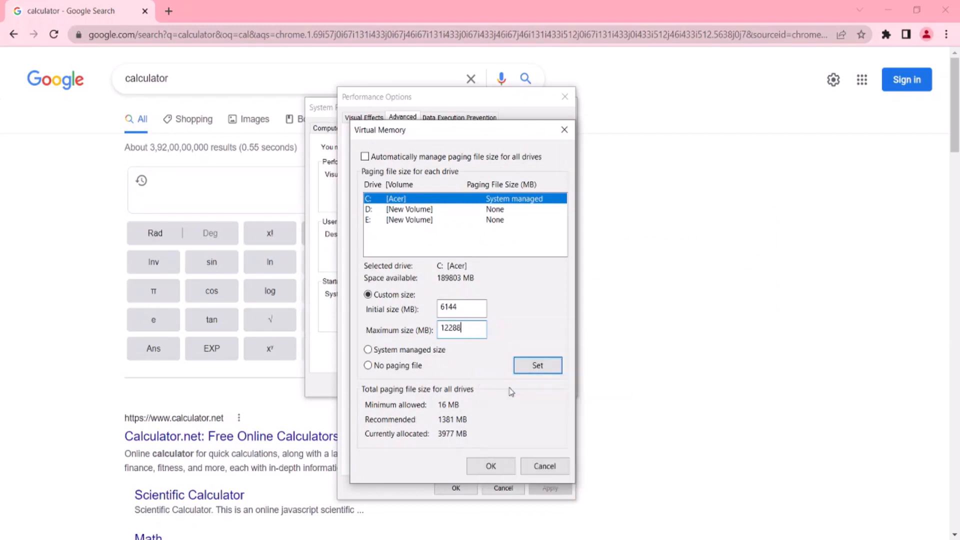
- Set the custom paging file size for drive C, apply the performance options, and close the system properties without restarting
click(537, 365)
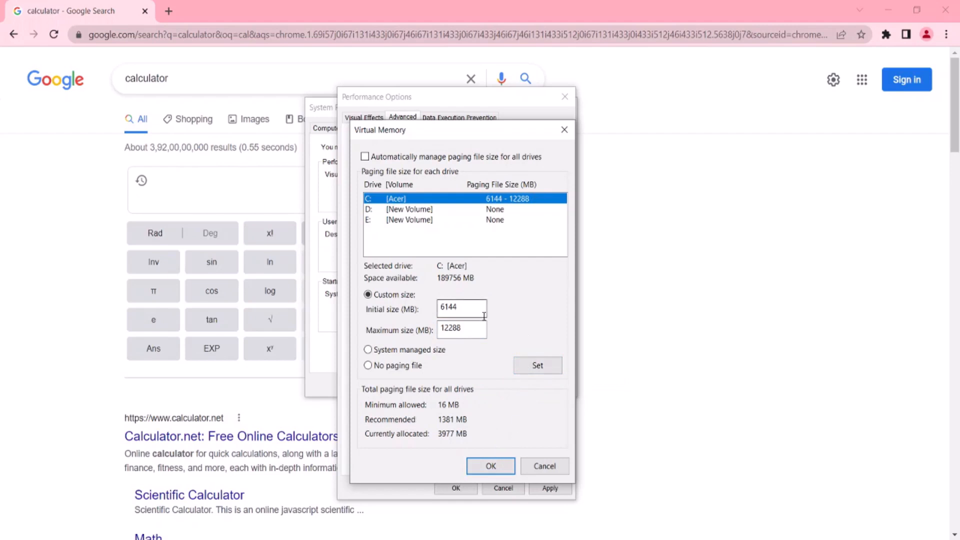
click(534, 366)
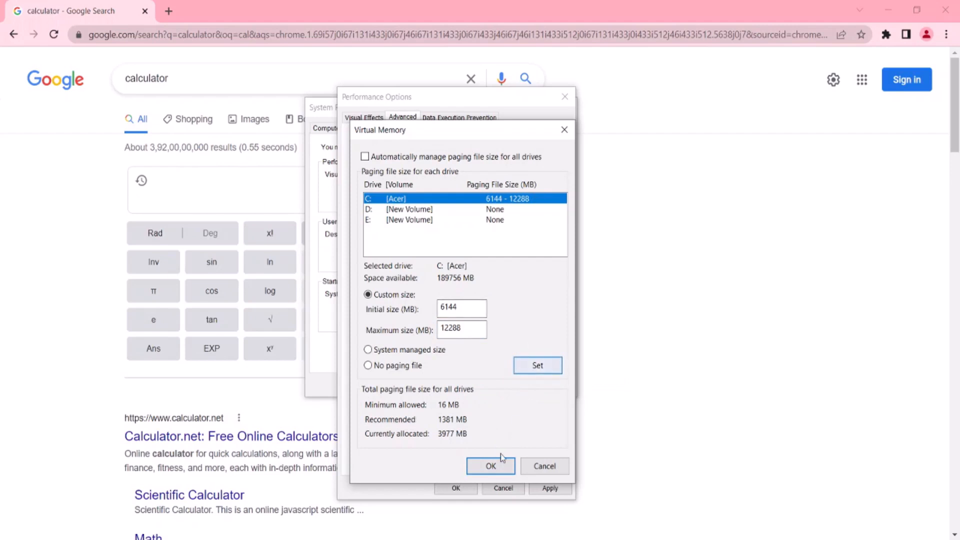
click(490, 464)
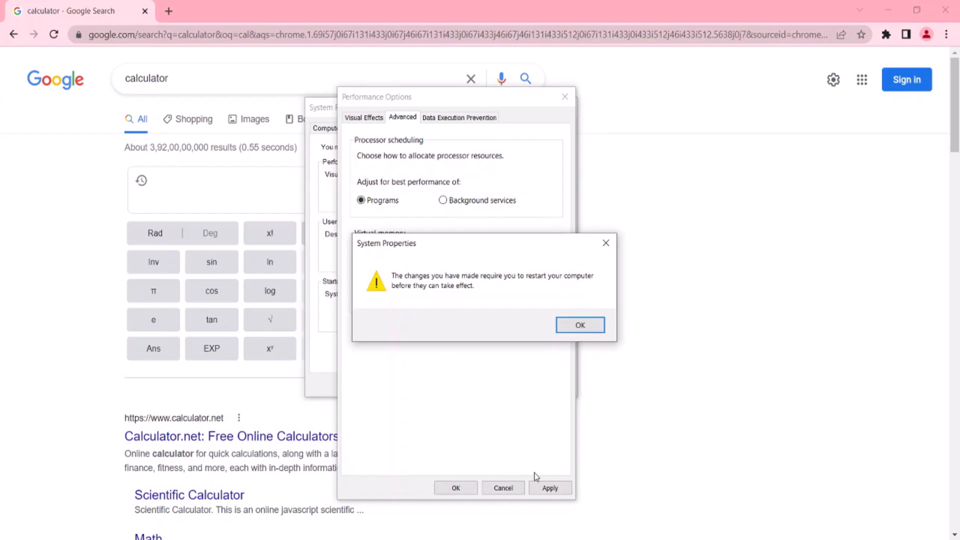
click(611, 240)
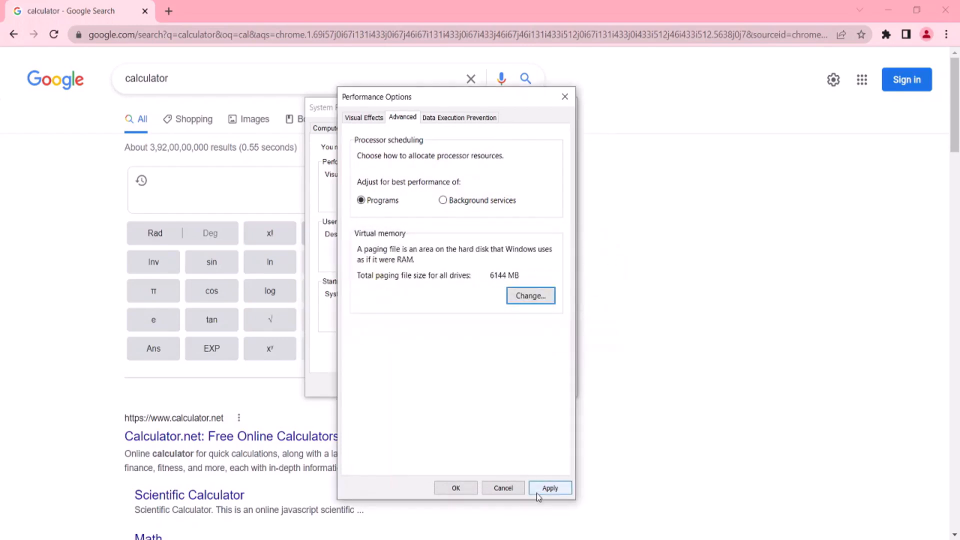
click(548, 489)
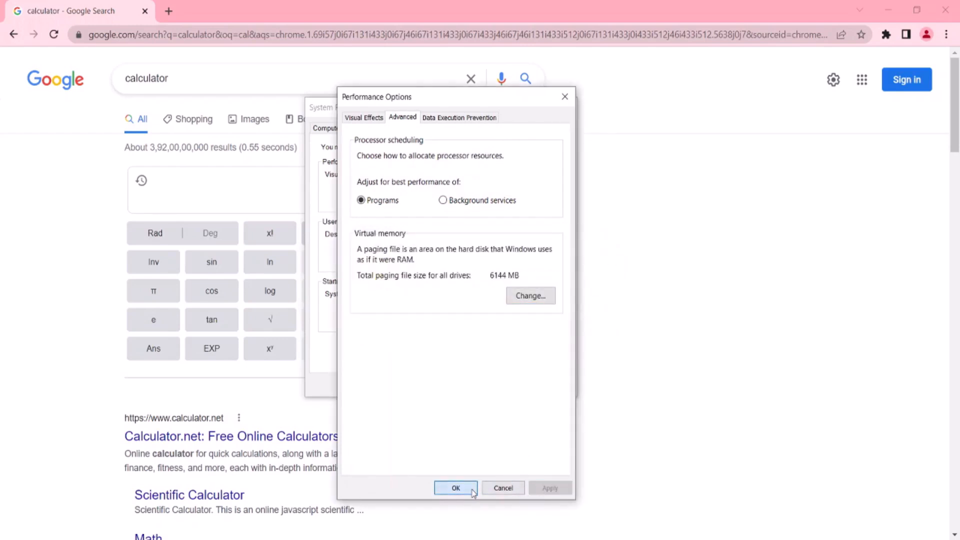
click(454, 489)
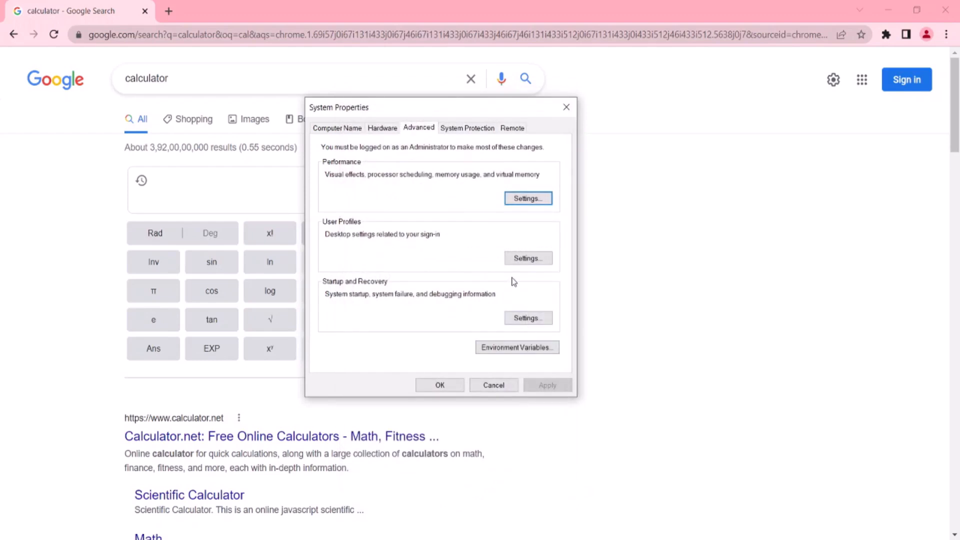
click(564, 114)
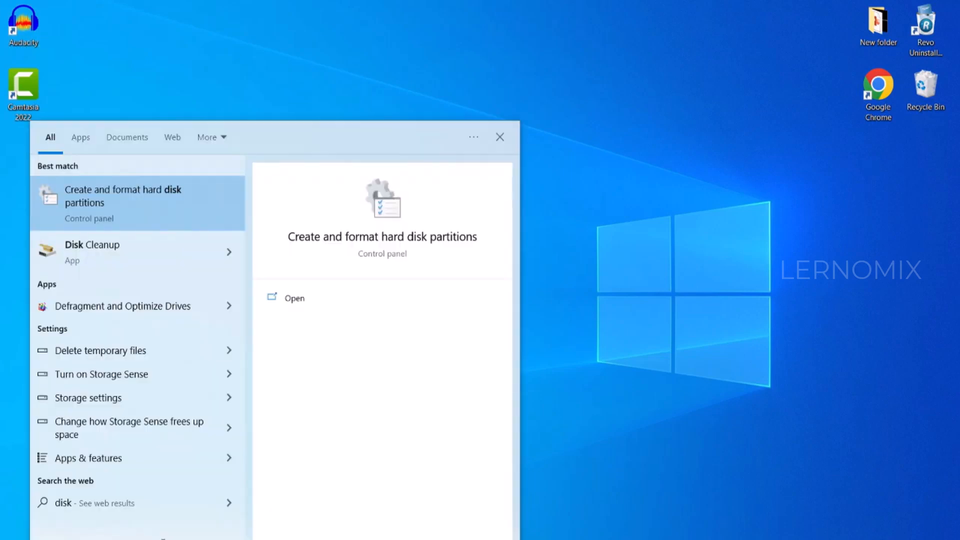
- Run Disk Cleanup on drive C and permanently delete the selected unnecessary files
click(178, 248)
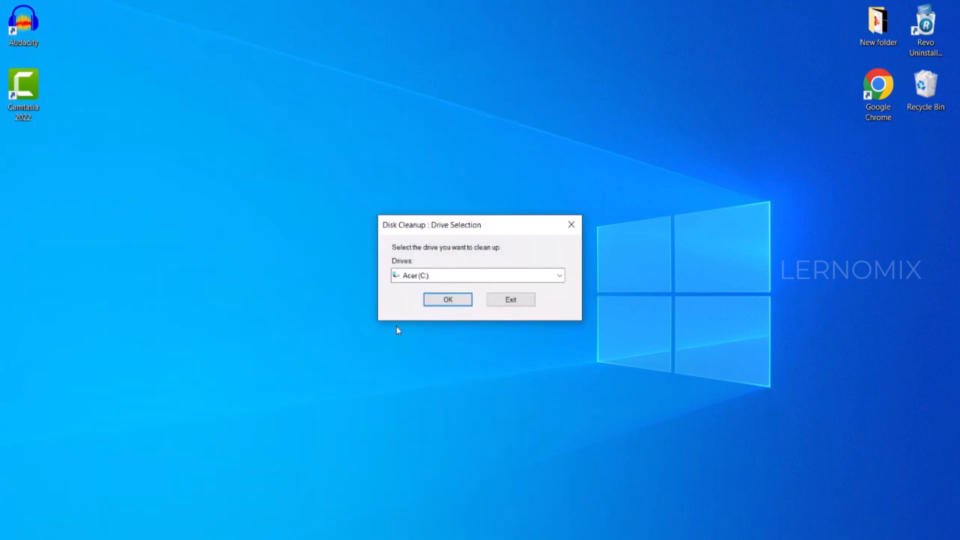
click(448, 300)
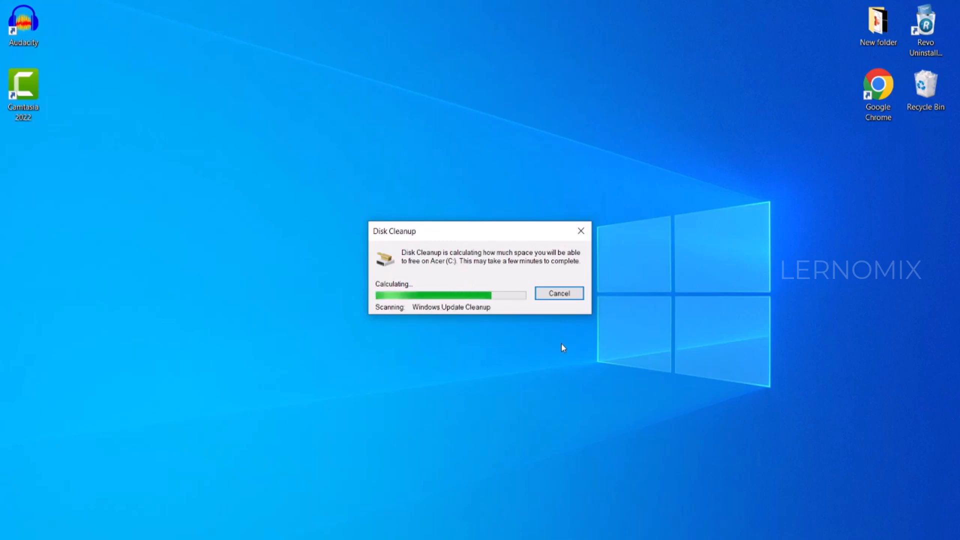
drag(215, 79, 548, 124)
scroll(543, 245, down, 4)
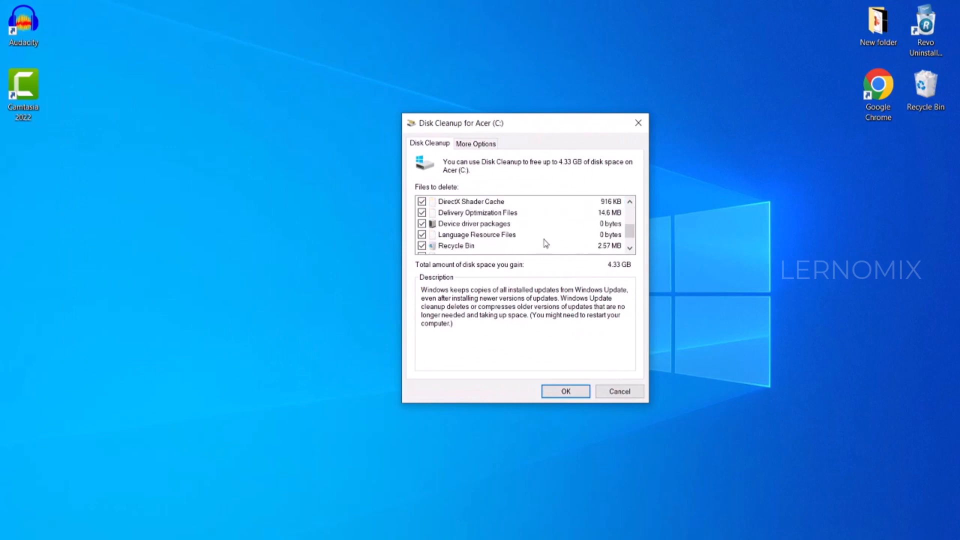
click(569, 393)
click(517, 290)
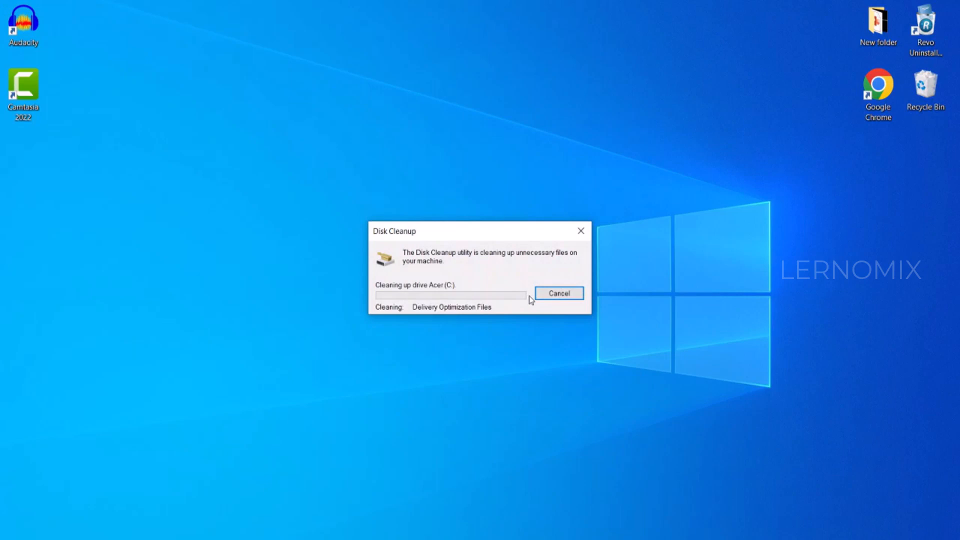
- Turn on Storage Sense in the Windows system storage settings and close Settings
key(super+s)
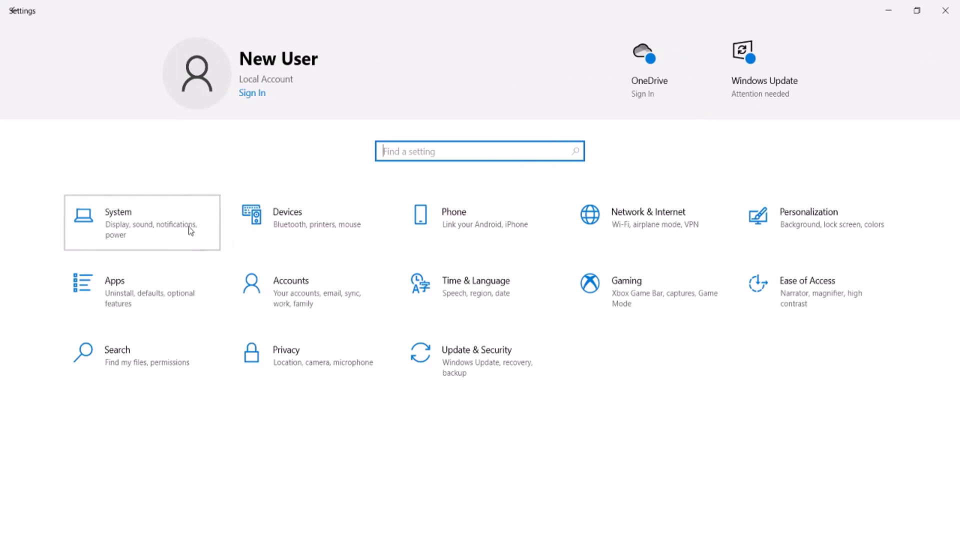
click(172, 228)
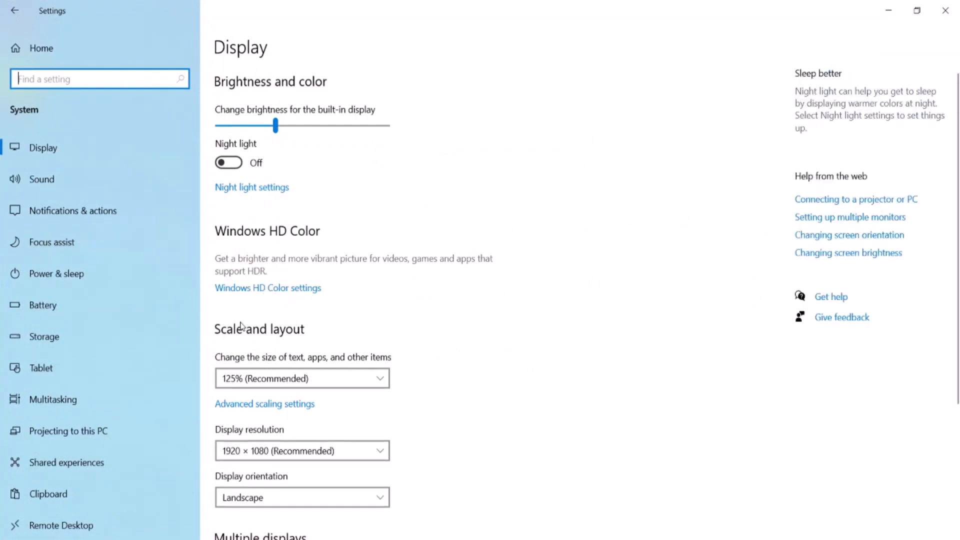
click(103, 333)
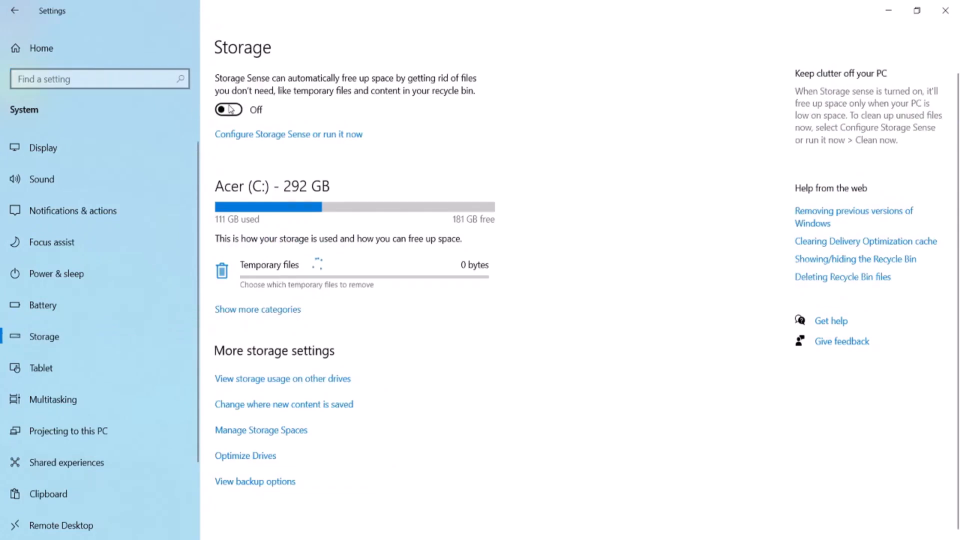
click(228, 112)
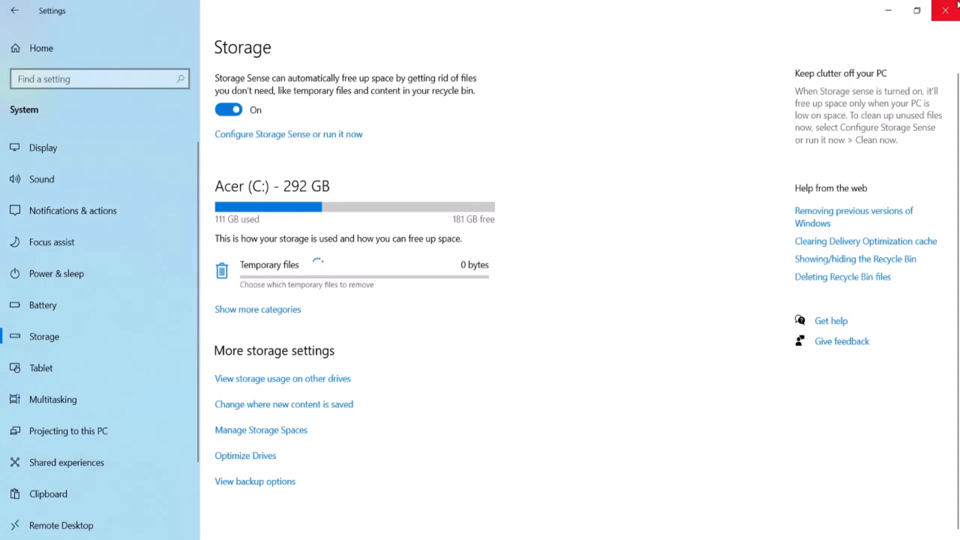
click(944, 10)
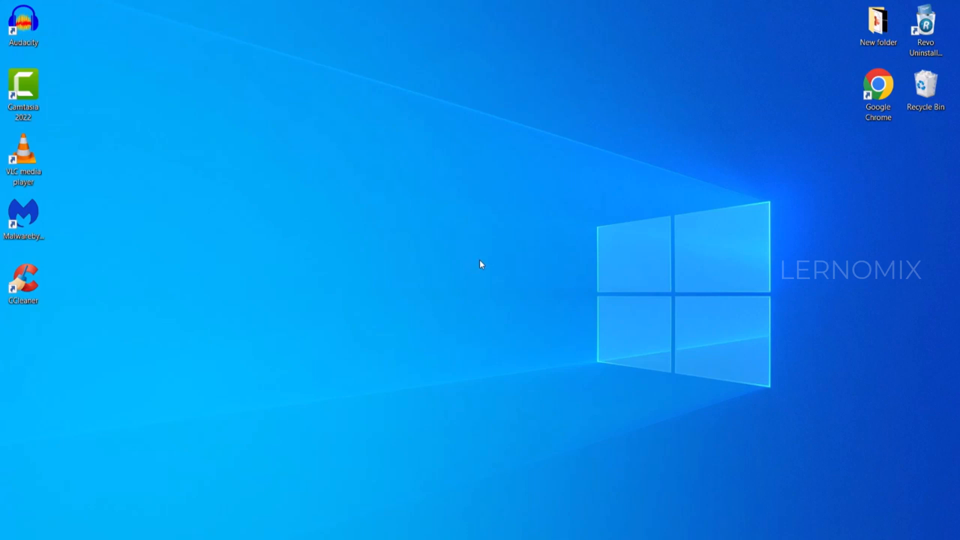
- Open the power plan editor and check which plans the advanced power settings offer, leaving them unchanged
key(super+s)
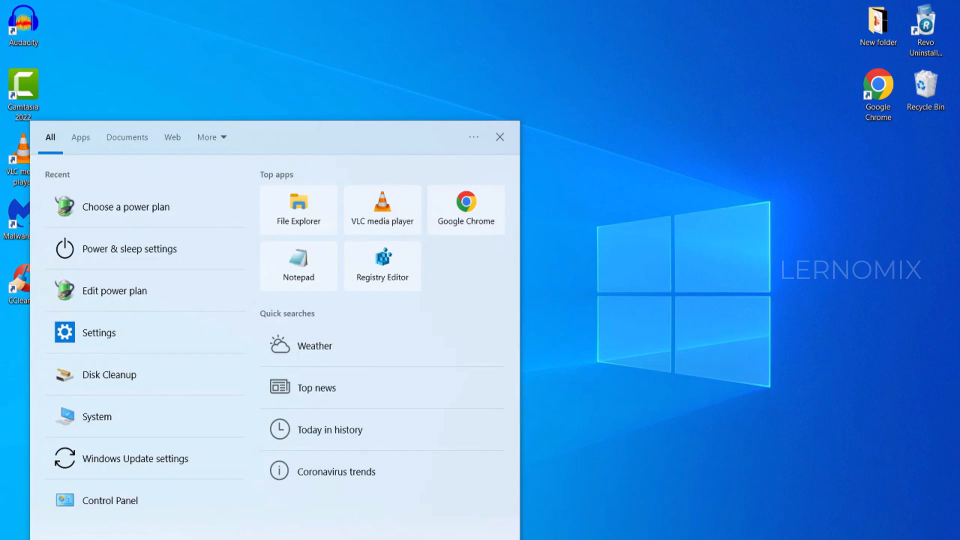
click(152, 290)
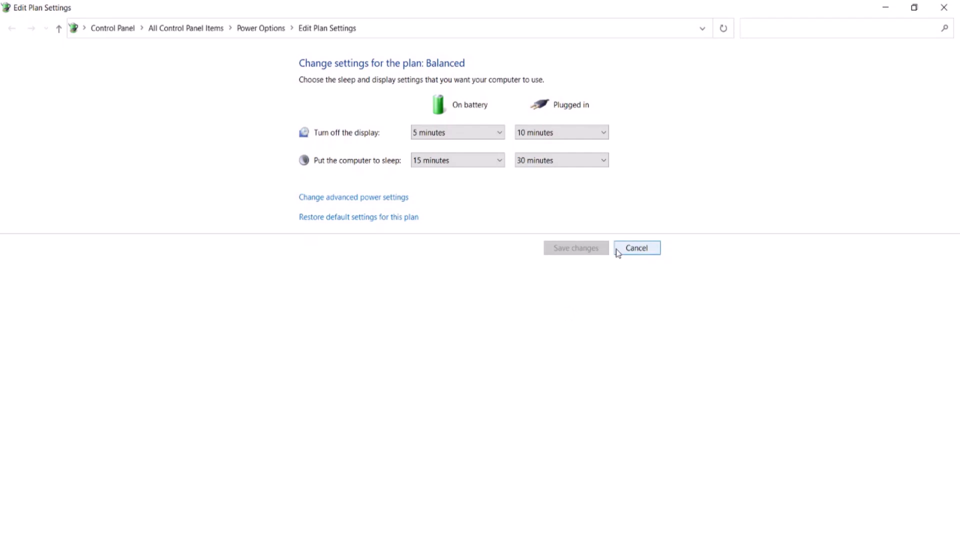
click(377, 198)
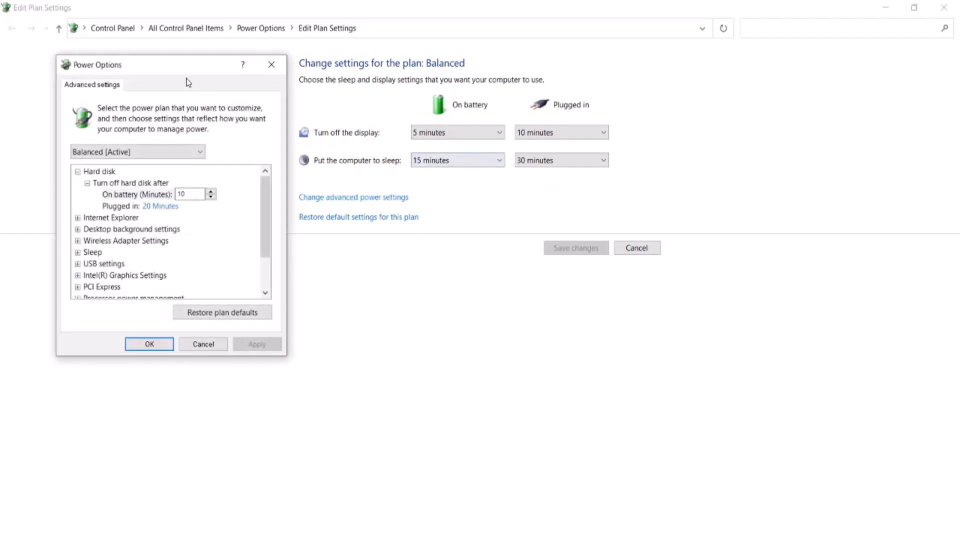
drag(171, 66, 366, 81)
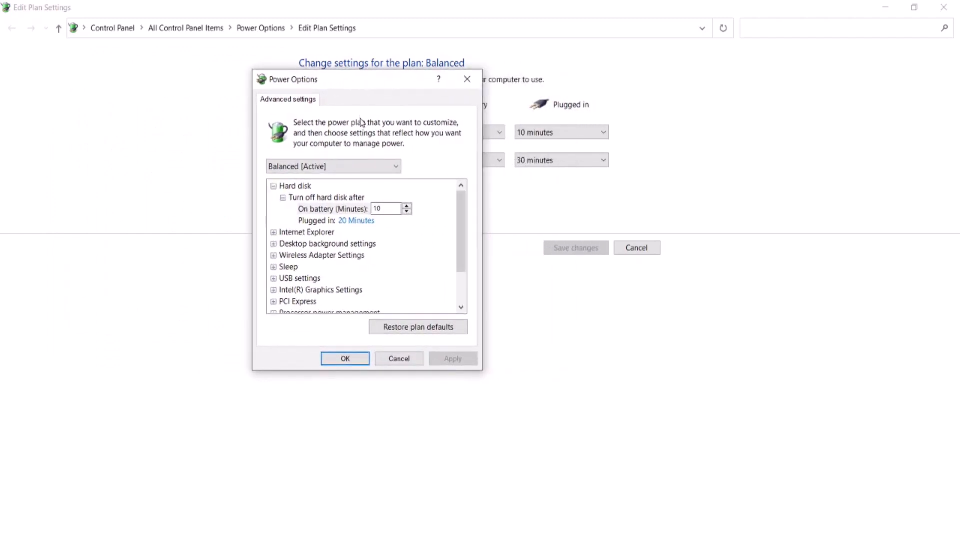
click(358, 171)
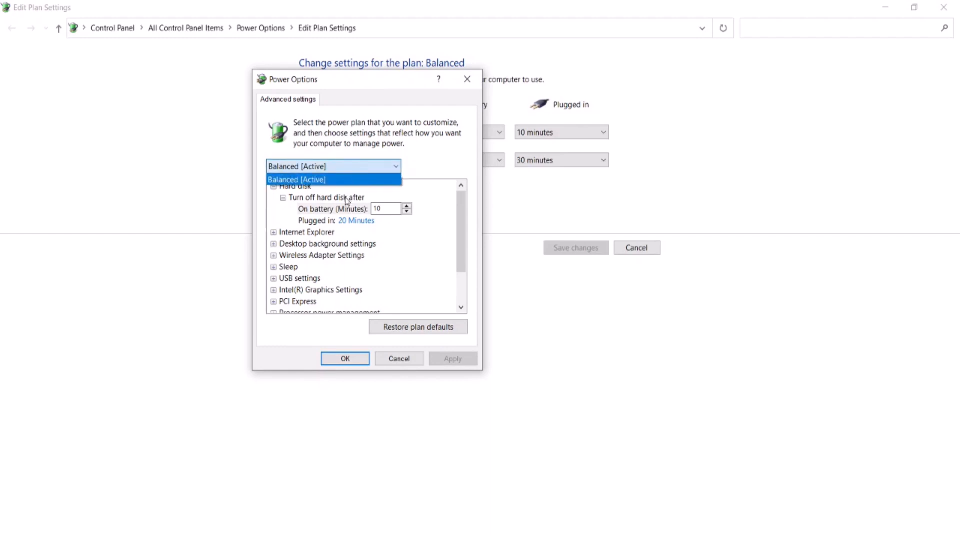
click(358, 171)
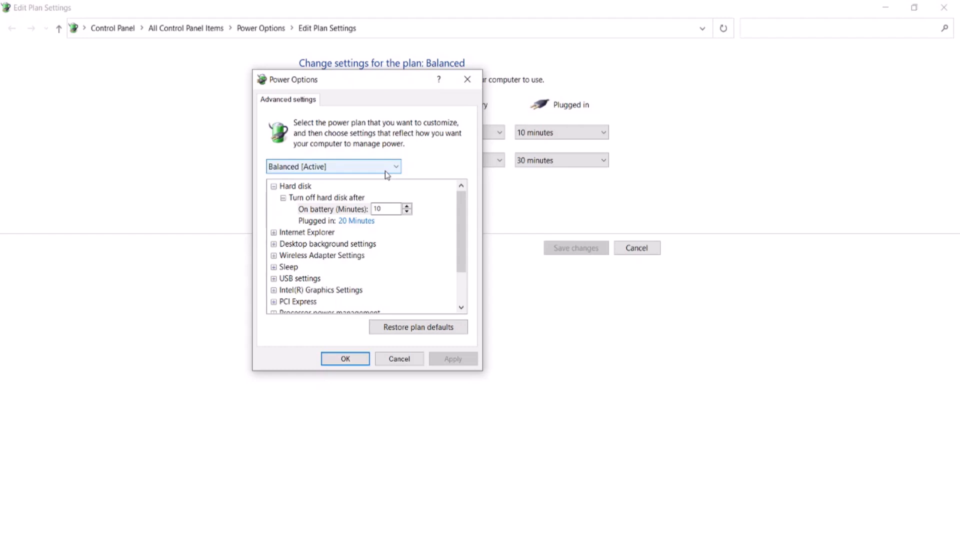
click(467, 80)
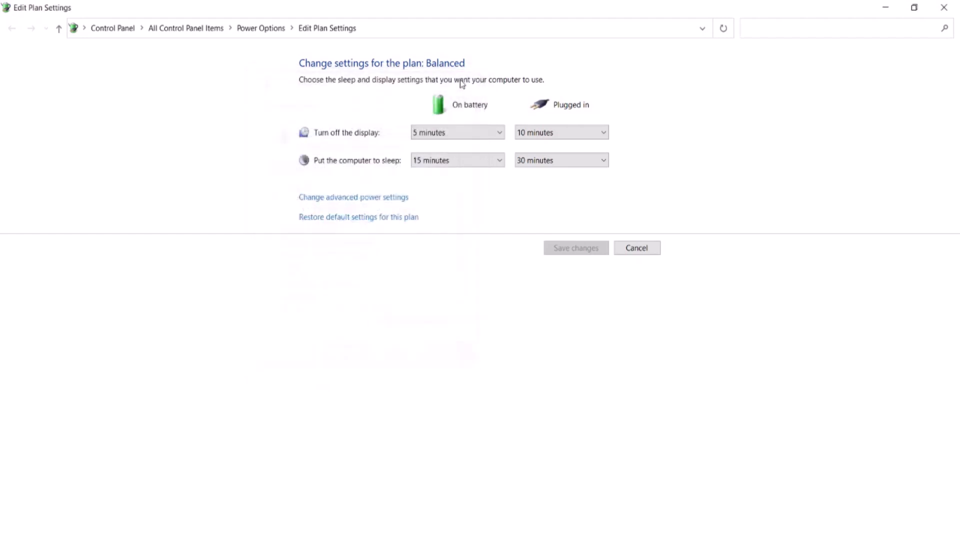
- Create a power plan named My Custom Plan 1 based on High performance, keeping its default display and sleep times
click(265, 30)
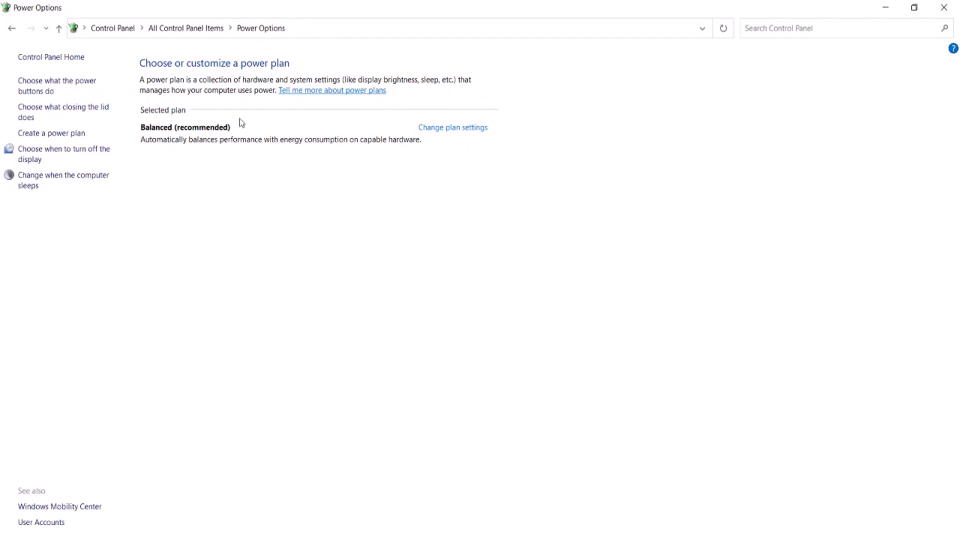
click(64, 134)
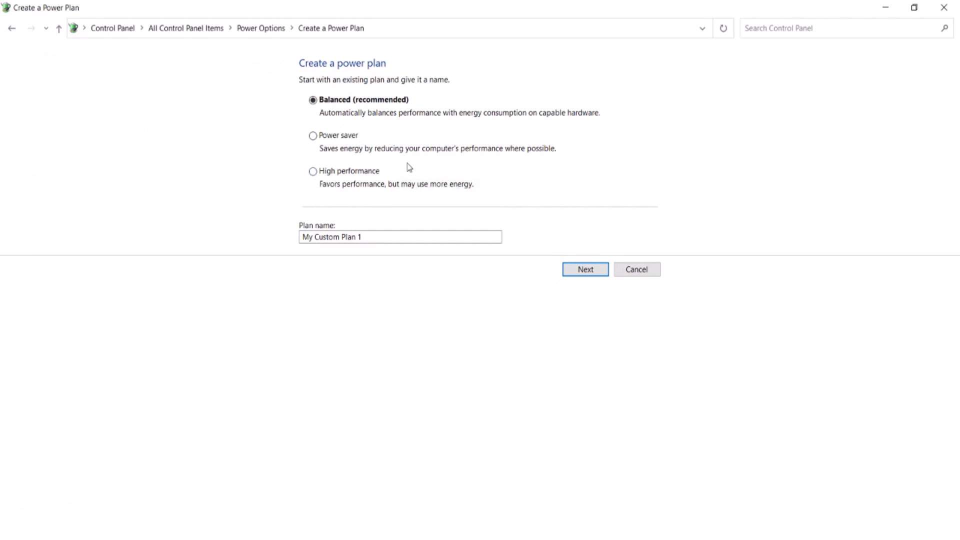
click(313, 172)
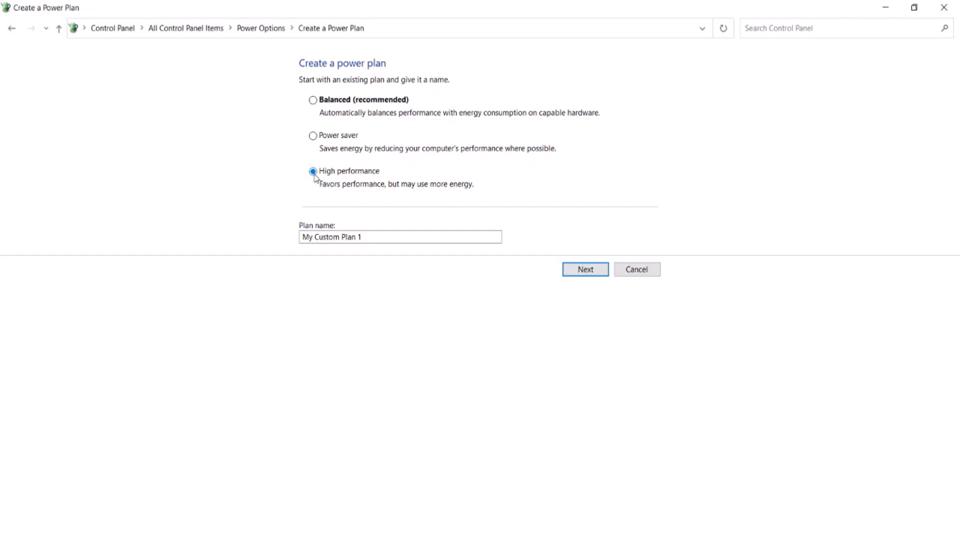
key(Tab)
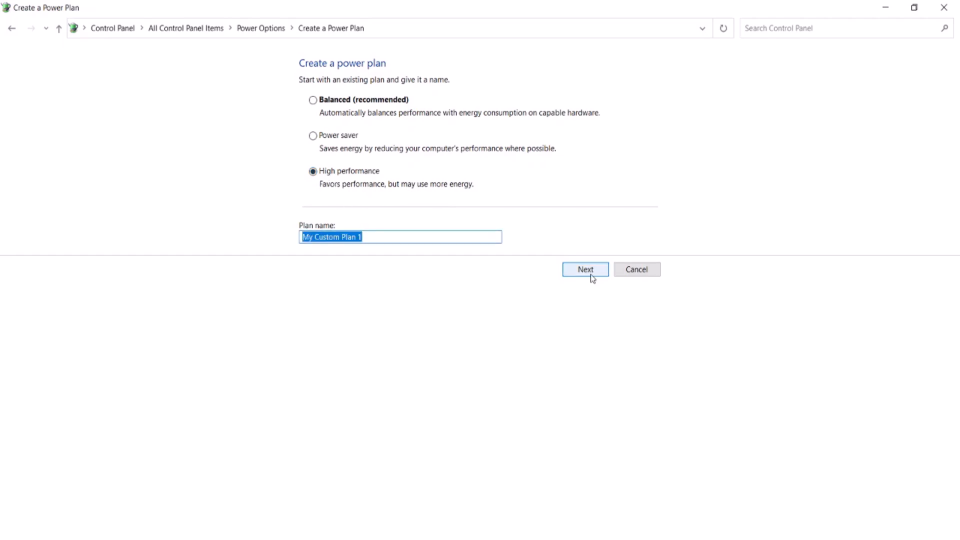
click(590, 274)
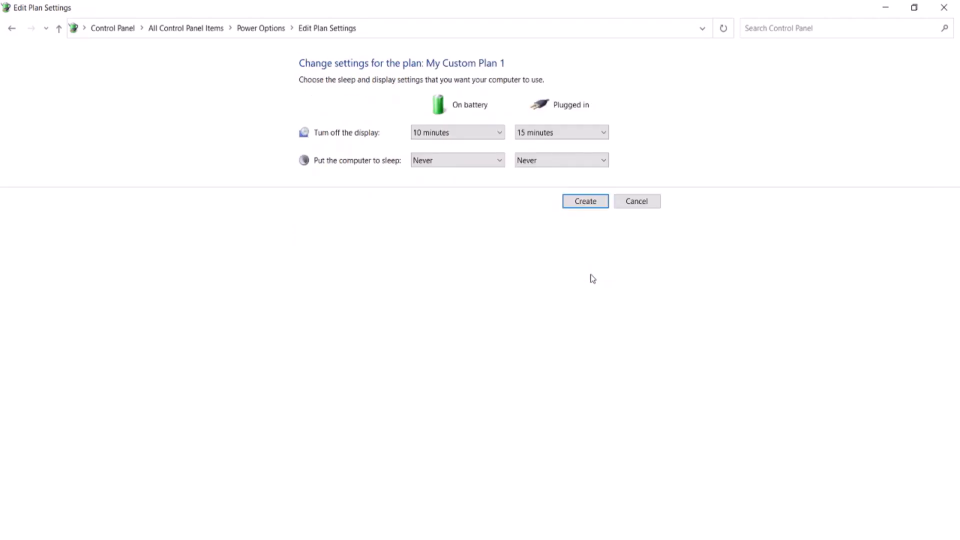
click(583, 205)
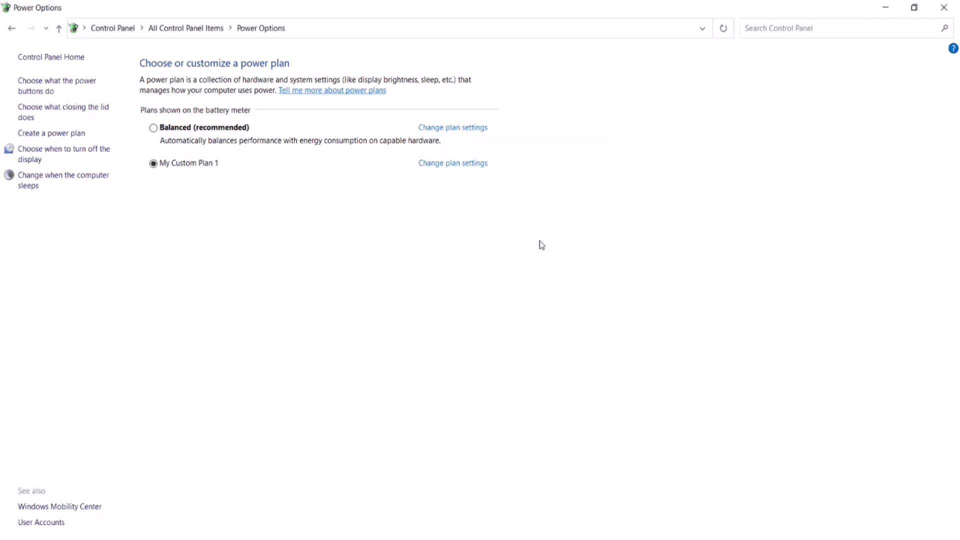
- In the custom plan's advanced processor power management settings, set the minimum processor state to 0% on battery and plugged in
click(460, 169)
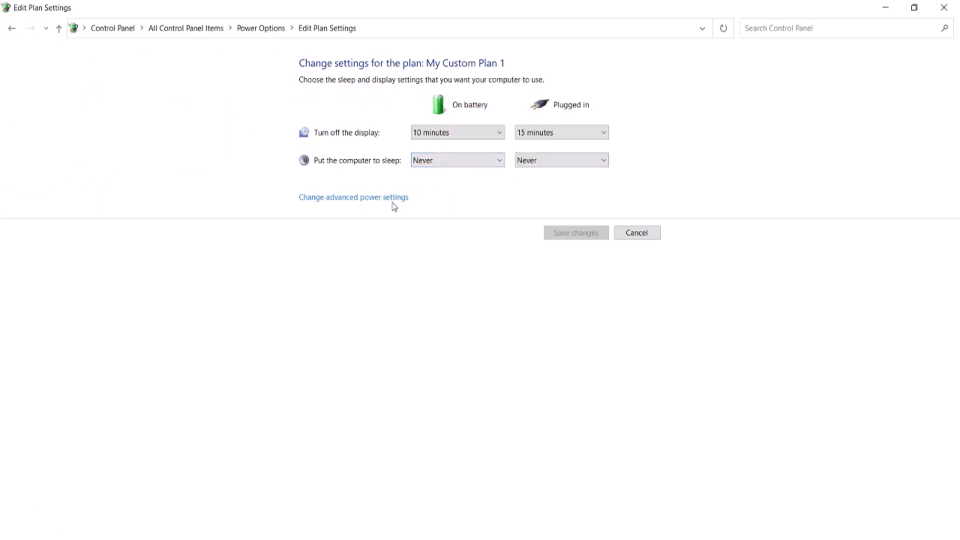
click(393, 202)
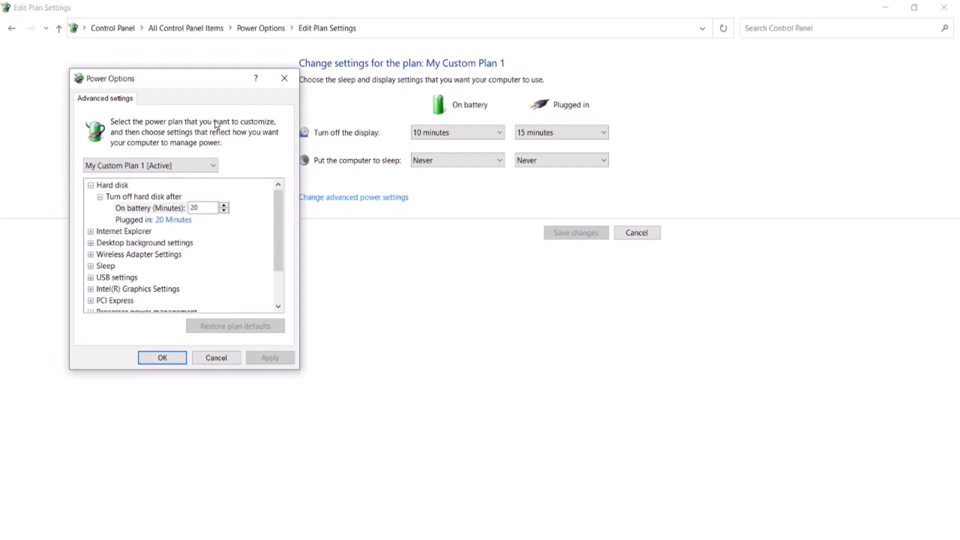
click(161, 167)
click(162, 169)
drag(188, 81, 347, 87)
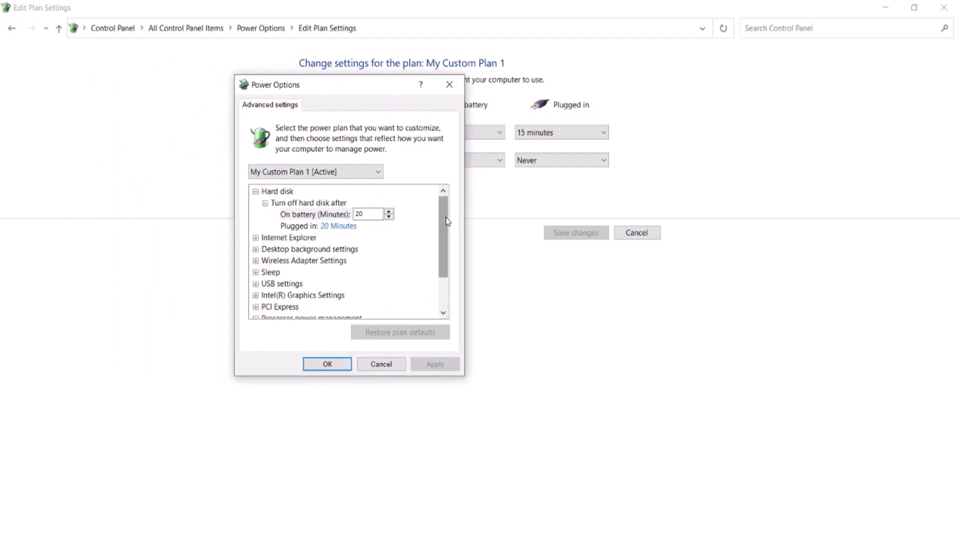
drag(447, 222, 443, 250)
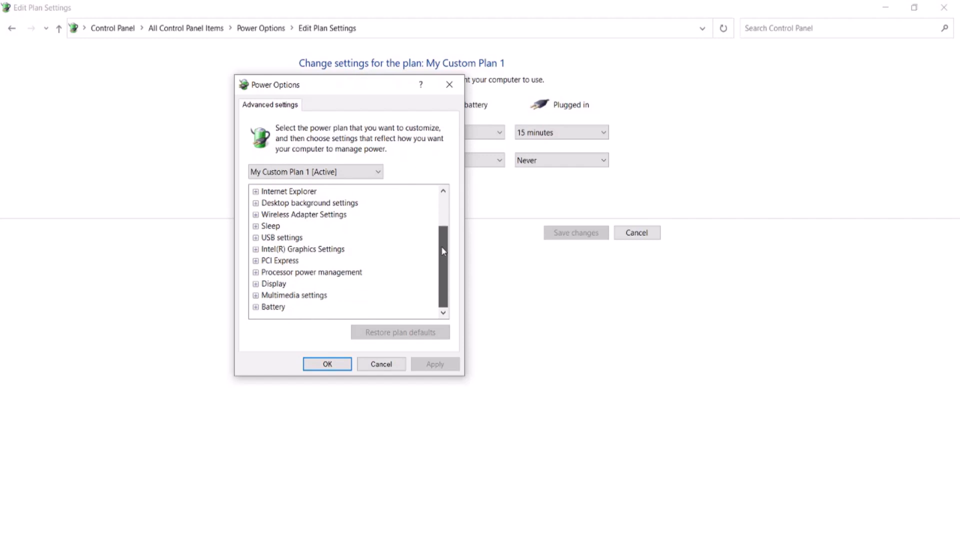
click(255, 272)
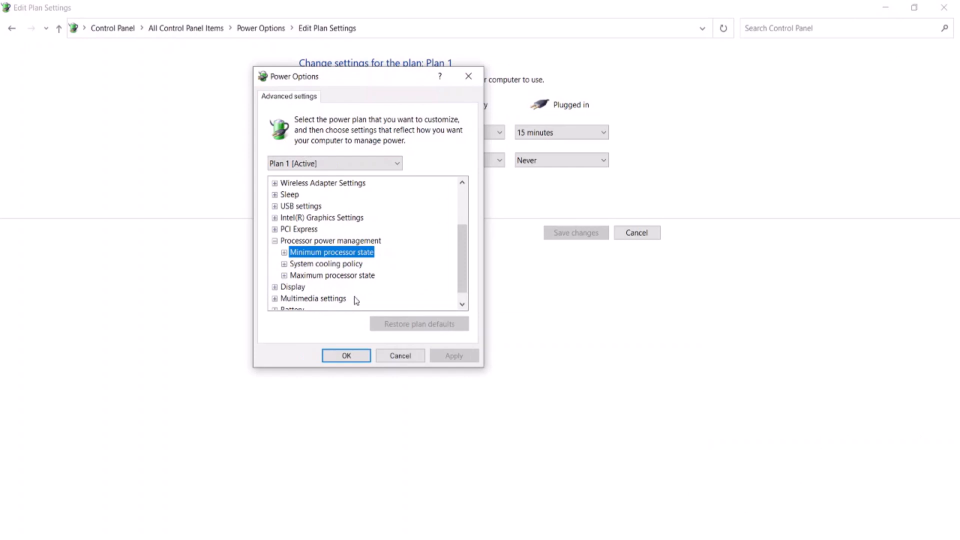
click(284, 252)
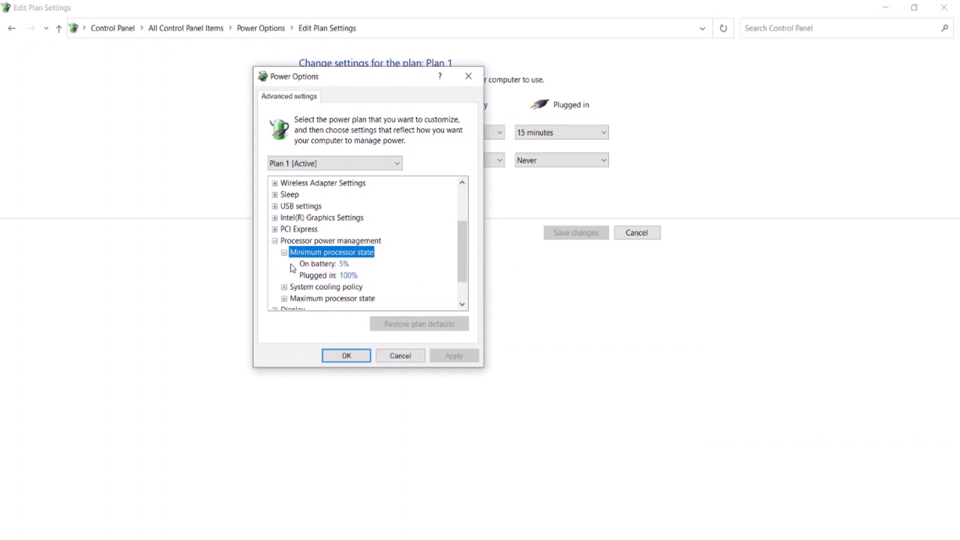
click(343, 264)
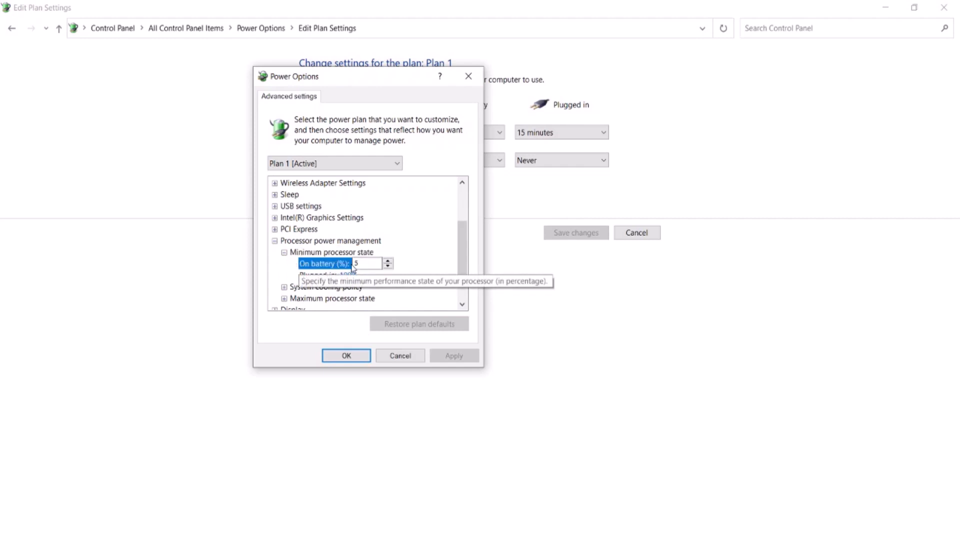
key(BackSpace)
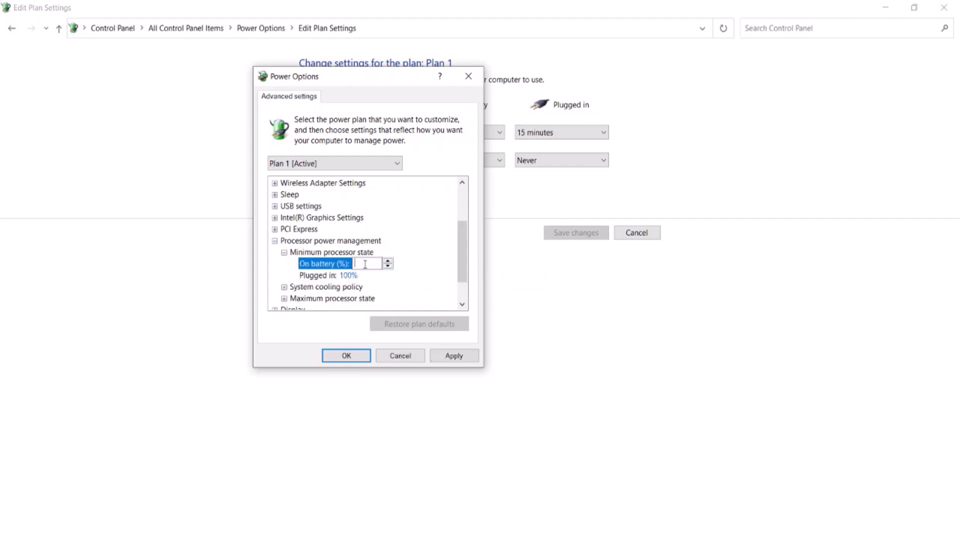
click(345, 275)
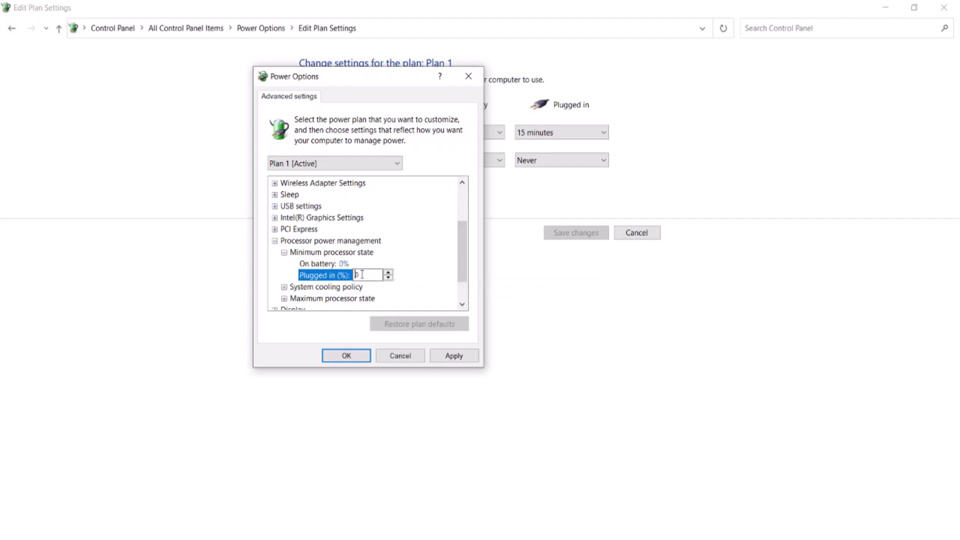
click(354, 288)
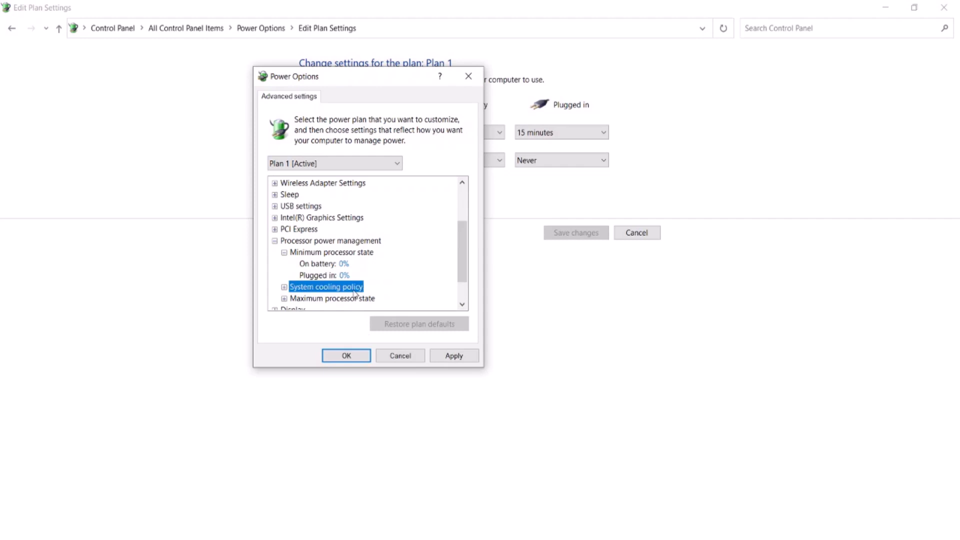
- Keep the maximum processor state at 100% on battery and plugged in, apply the advanced settings, and close the power plan window
click(338, 299)
scroll(340, 300, down, 1)
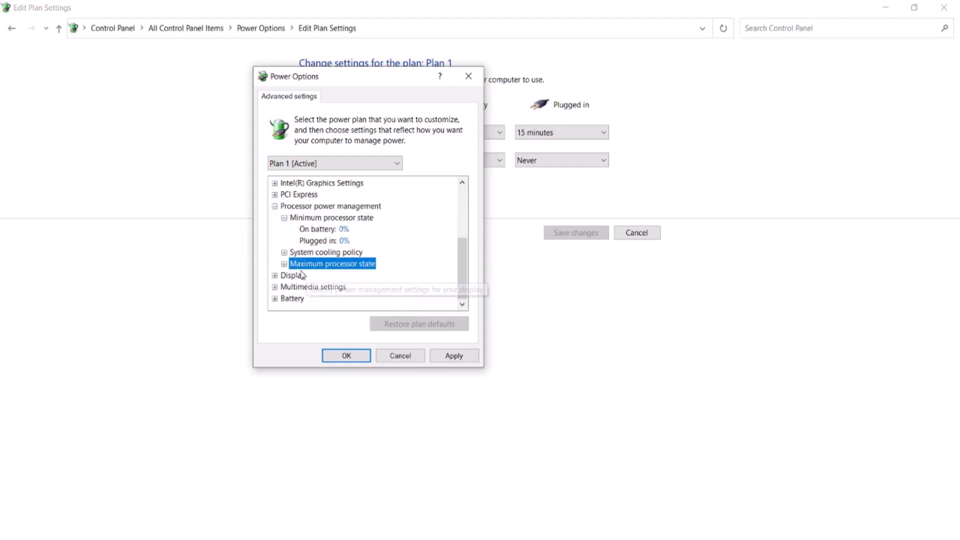
click(285, 264)
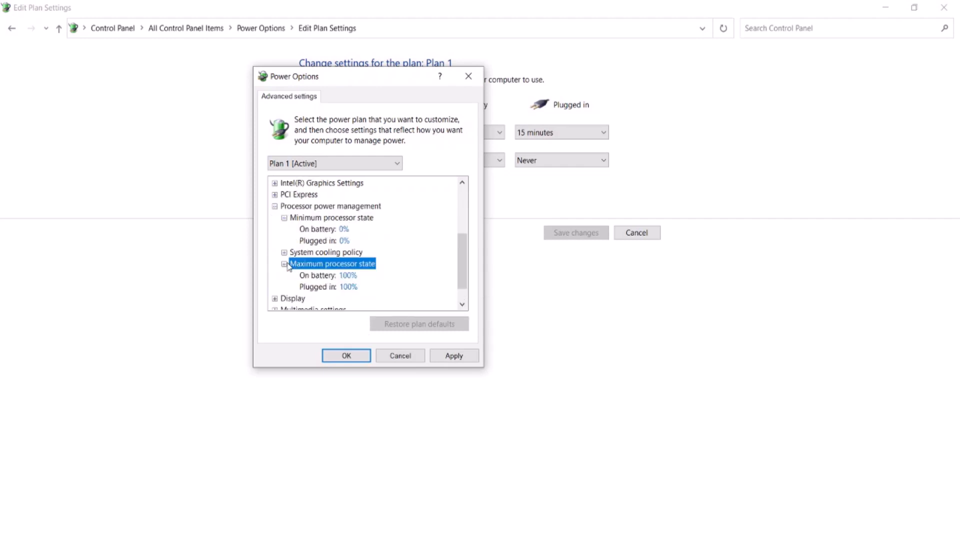
click(353, 275)
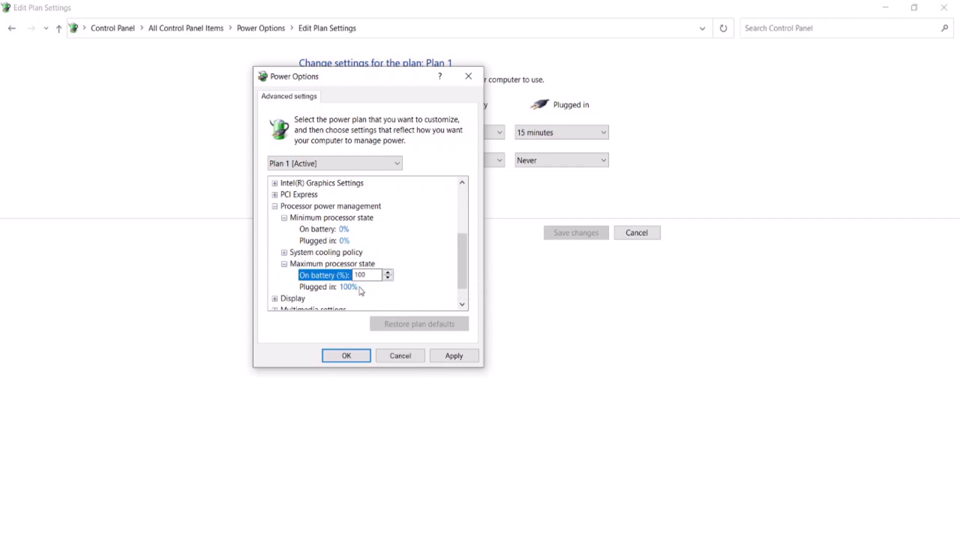
click(353, 287)
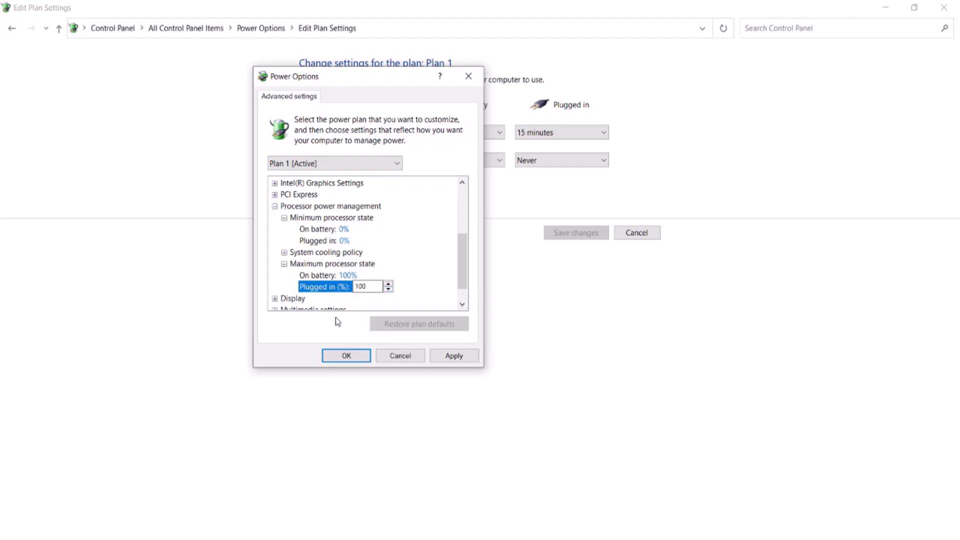
scroll(377, 261, down, 1)
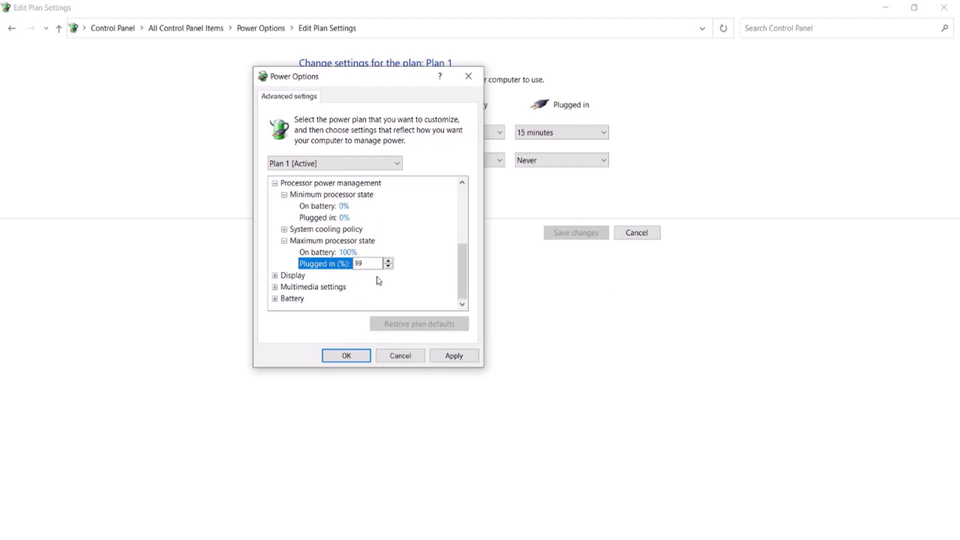
click(388, 261)
click(460, 354)
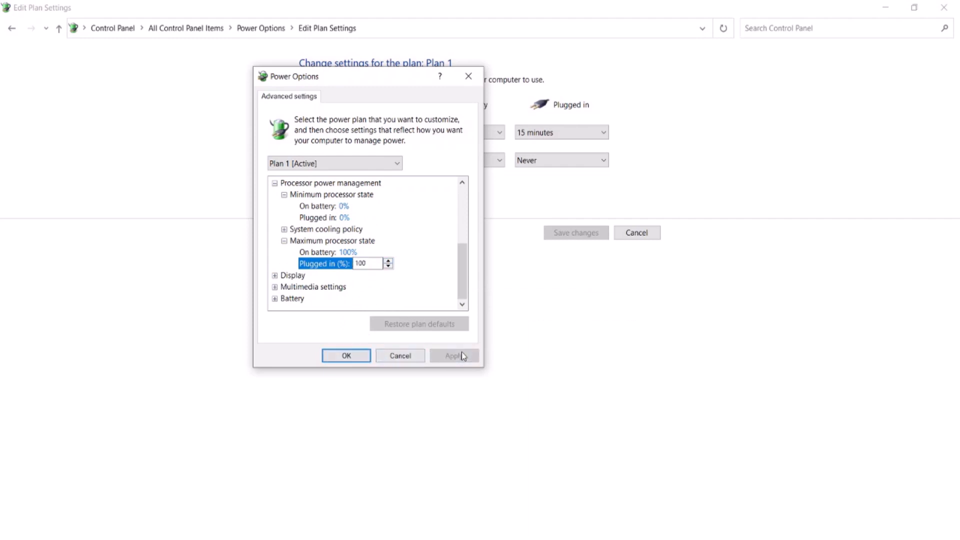
click(347, 357)
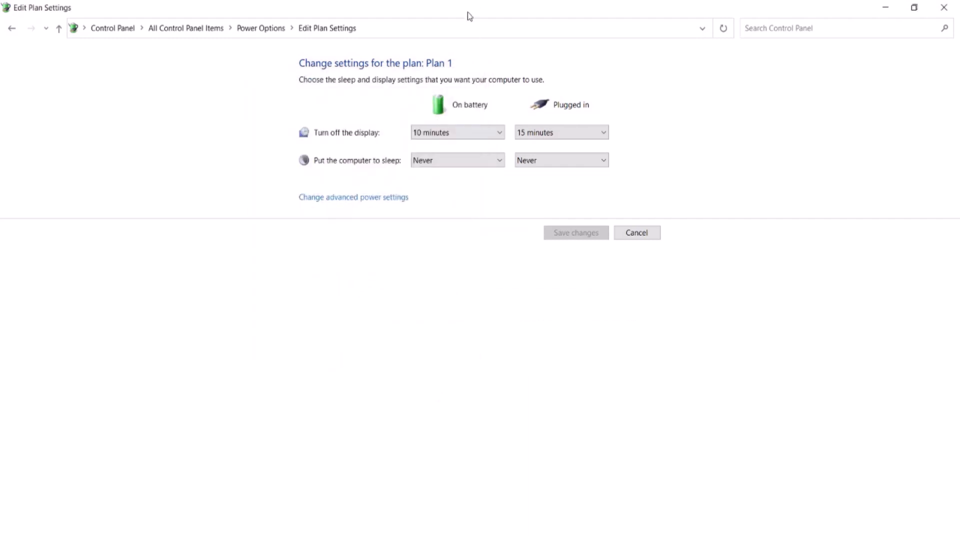
click(944, 7)
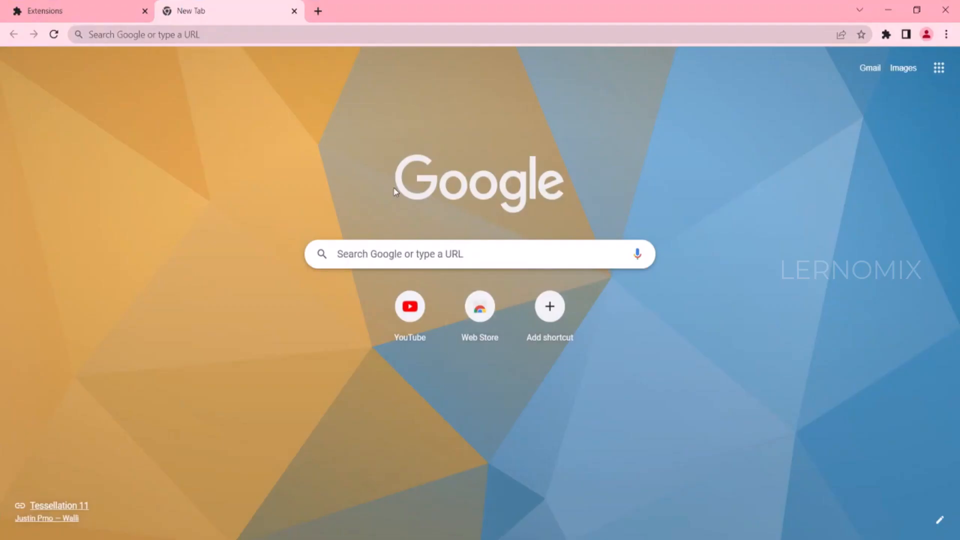
- In Chrome, turn off the second extension on the Extensions page and return to the new tab
click(98, 5)
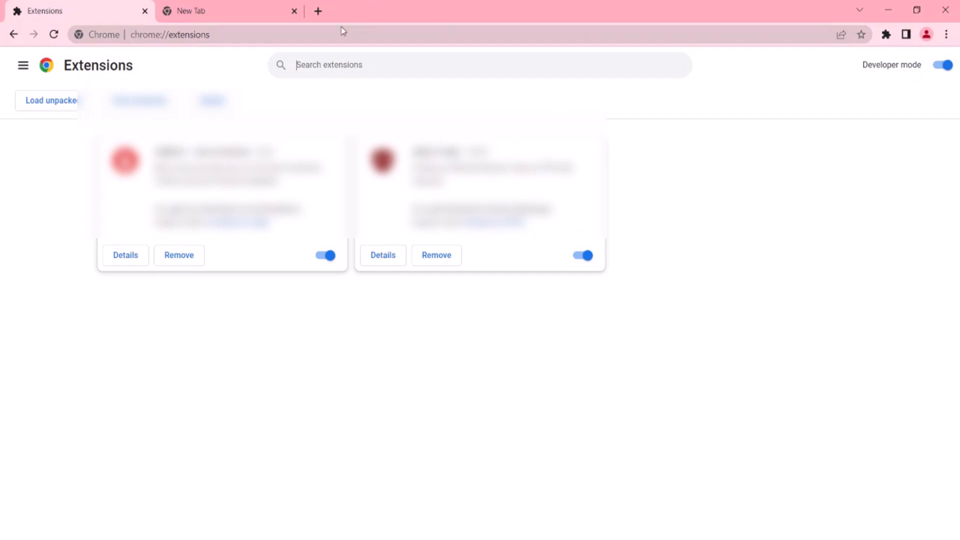
click(582, 255)
click(256, 6)
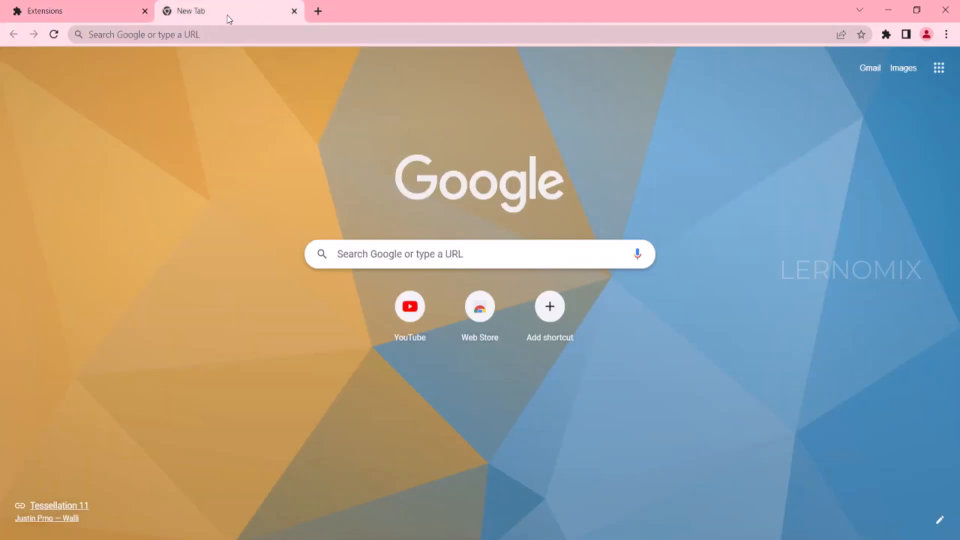